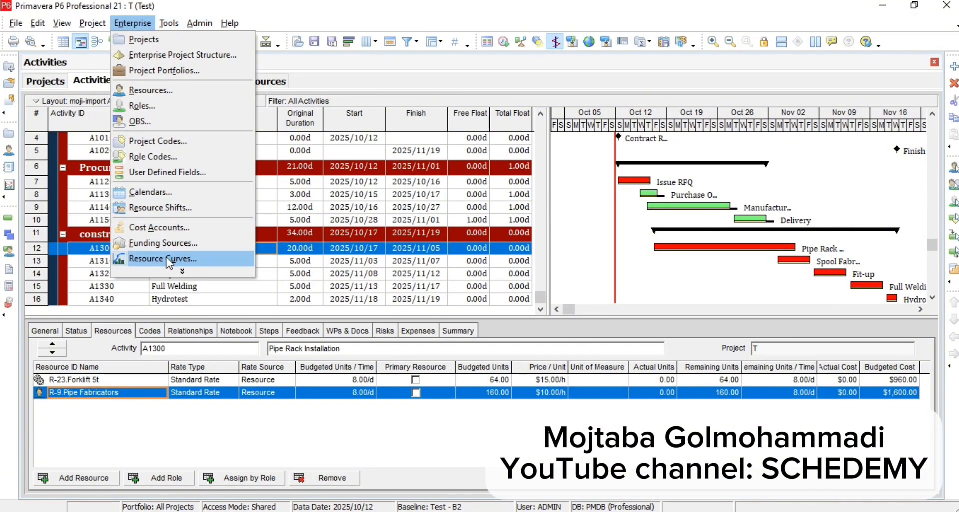
- Review the resources assigned to the Issue RFQ and Pipe Rack Installation activities
left_click(330, 7)
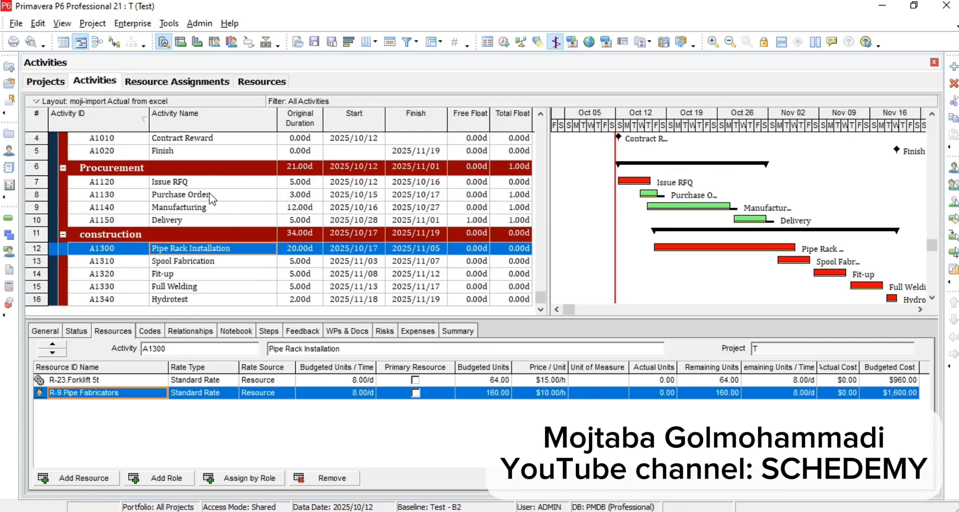
left_click(194, 186)
scroll(155, 210, "up", 1)
scroll(155, 210, "down", 1)
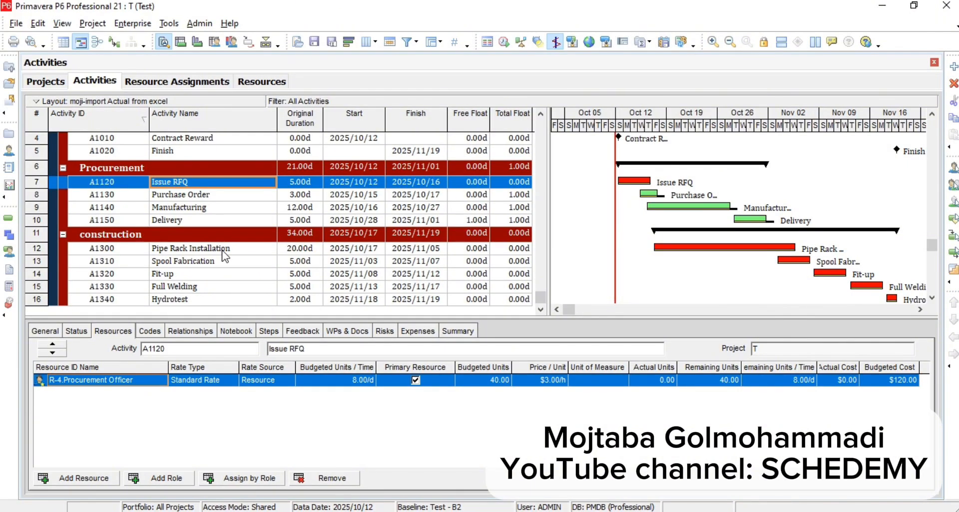
left_click(194, 249)
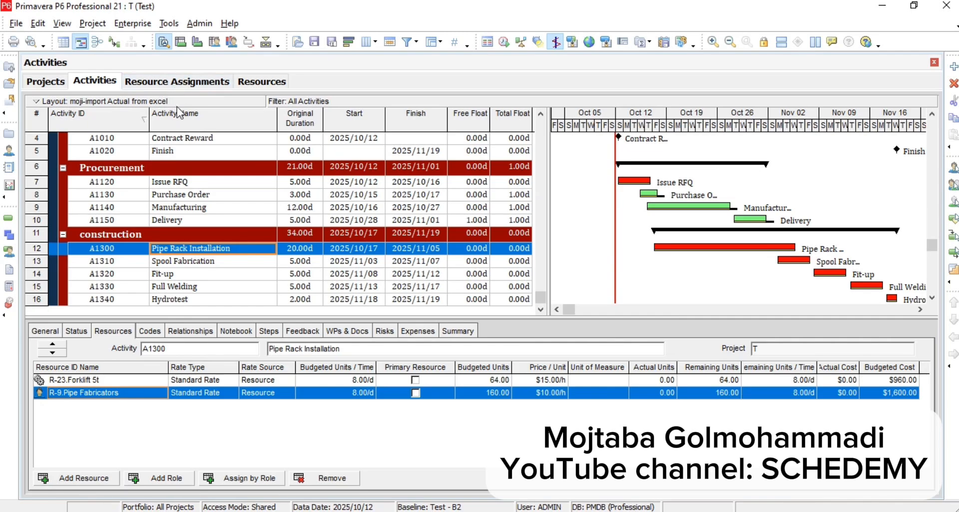
- Open the resource assignments view, expand Pipe Fabricators, and select its A1300 Pipe Rack Installation assignment
left_click(177, 81)
left_click(78, 244)
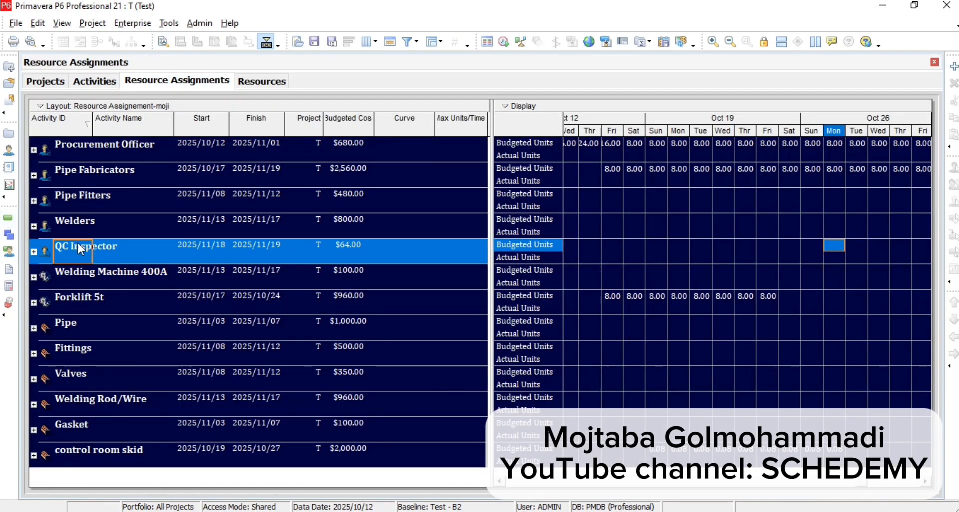
left_click(88, 170)
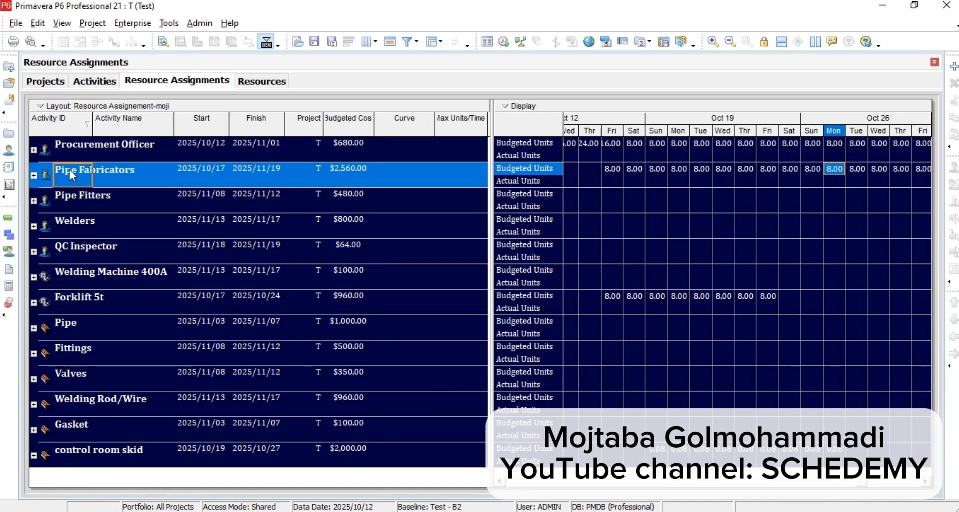
left_click(34, 176)
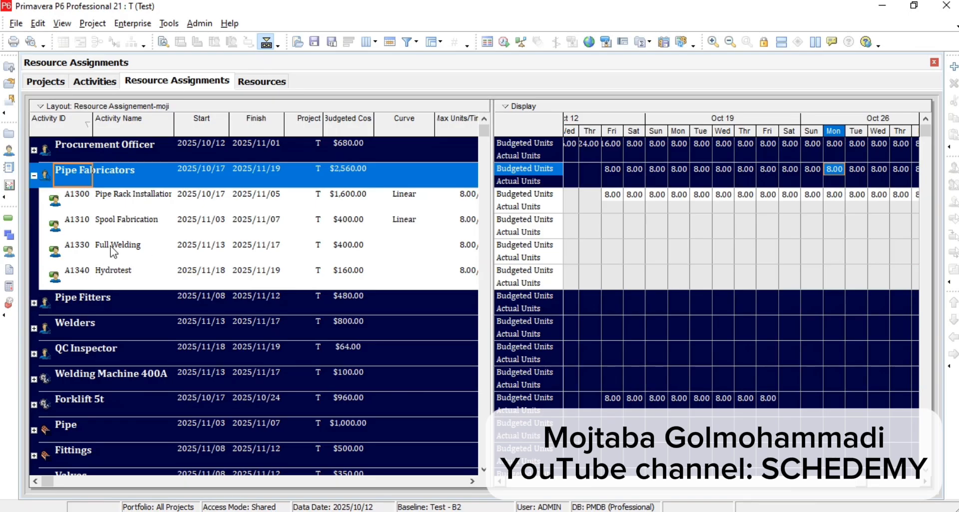
left_click(116, 223)
left_click(104, 193)
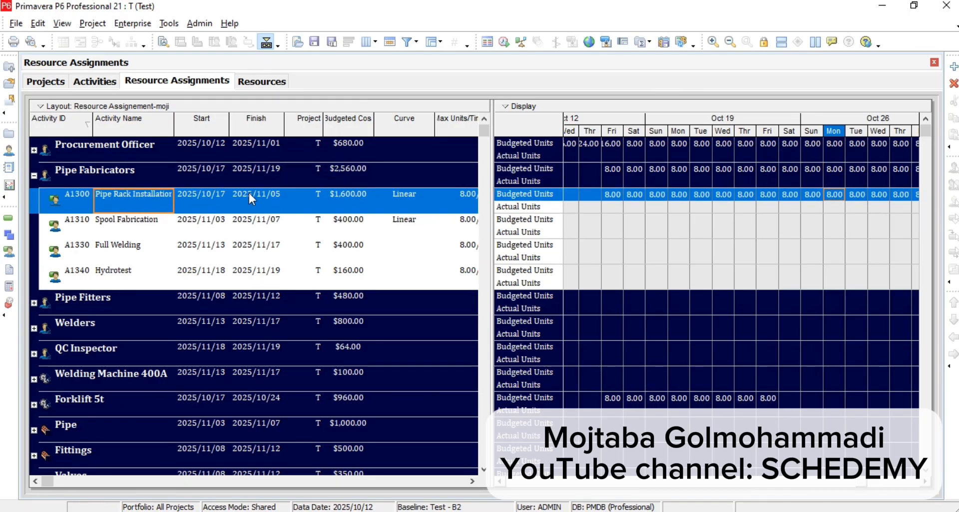
- Narrow the day columns of the timescale and widen the units spreadsheet while keeping the Curve column in view
left_click_drag(755, 133, 715, 136)
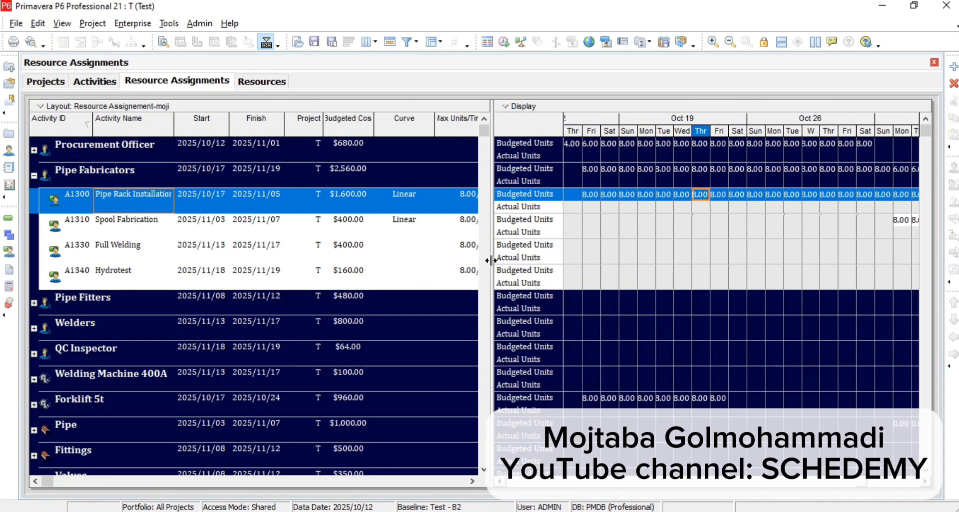
left_click_drag(489, 257, 436, 248)
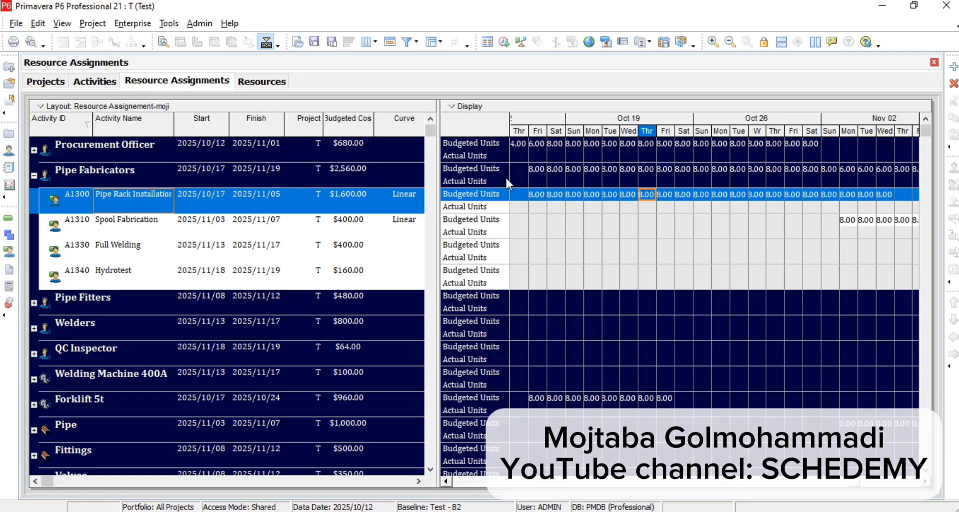
left_click_drag(437, 175, 457, 175)
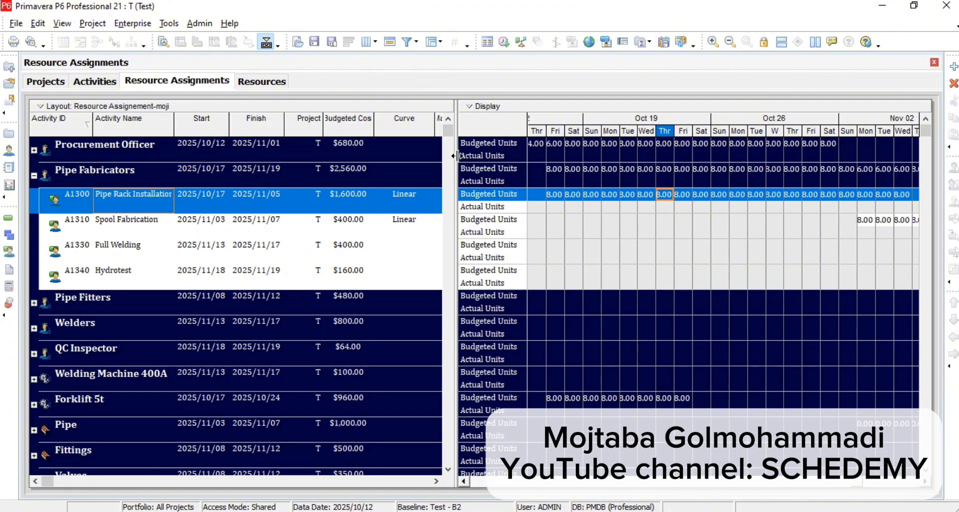
left_click_drag(455, 159, 466, 158)
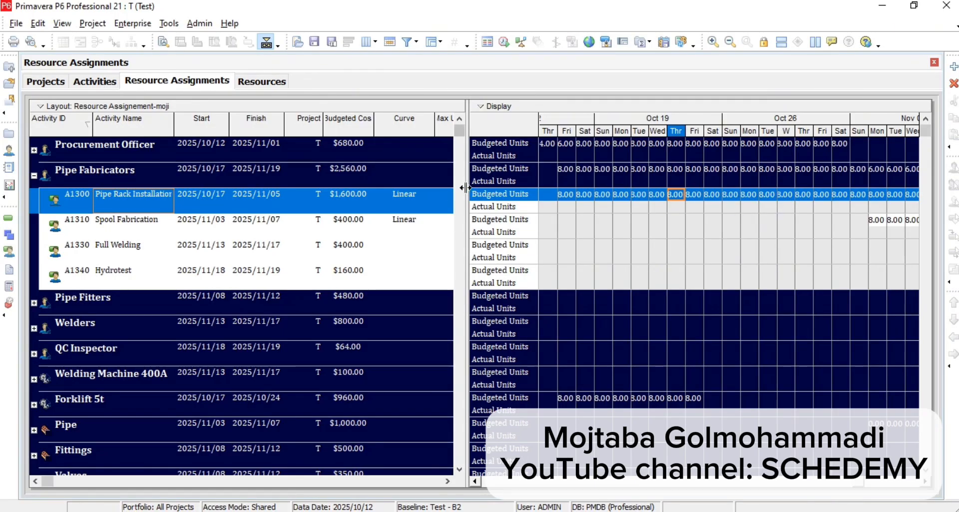
- Examine the resource curves available for the A1300 Pipe Rack Installation assignment, including the Global ones, and close the list without assigning one
left_click(410, 199)
left_click(435, 199)
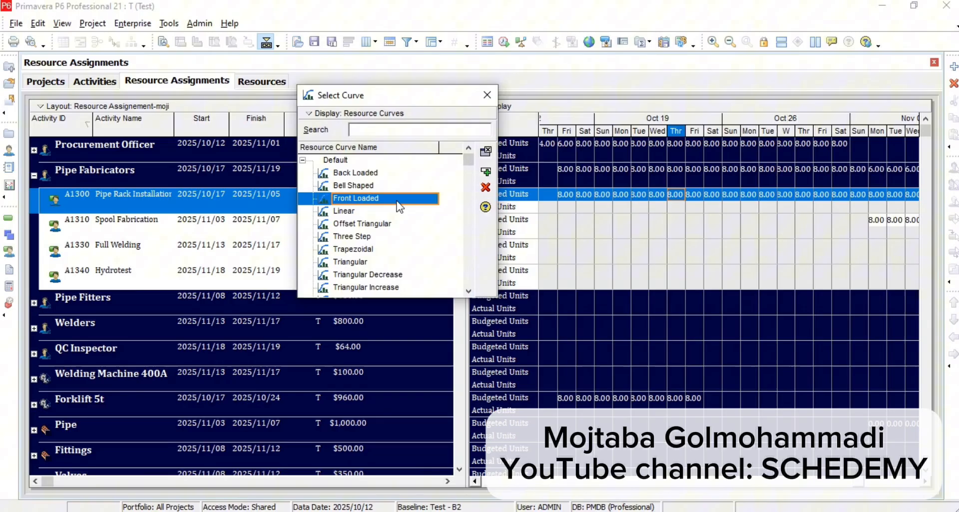
left_click(342, 175)
left_click(344, 197)
left_click(350, 212)
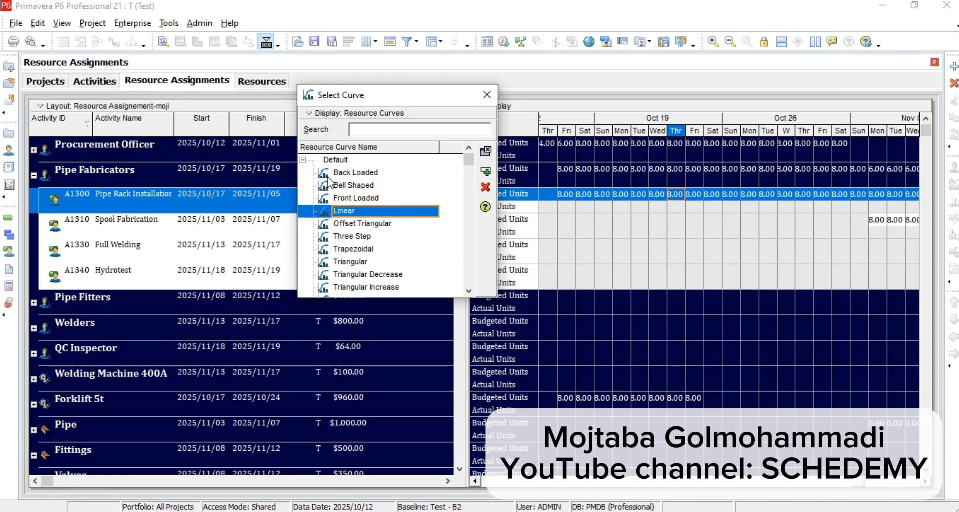
left_click(347, 199)
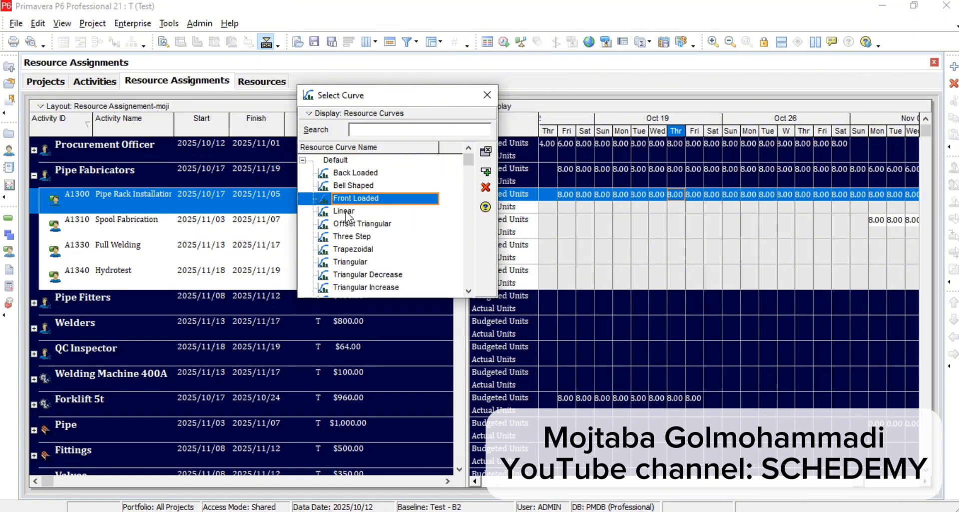
scroll(356, 220, "down", 3)
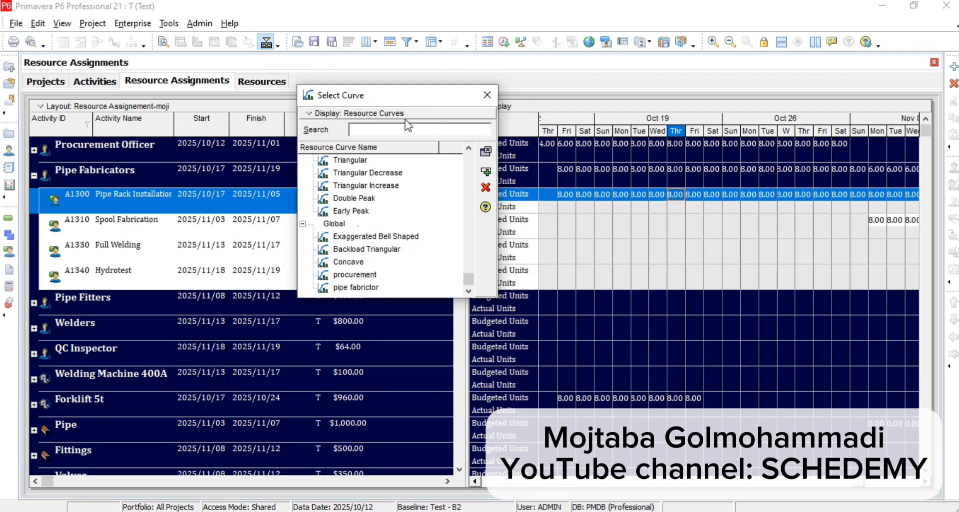
left_click(487, 95)
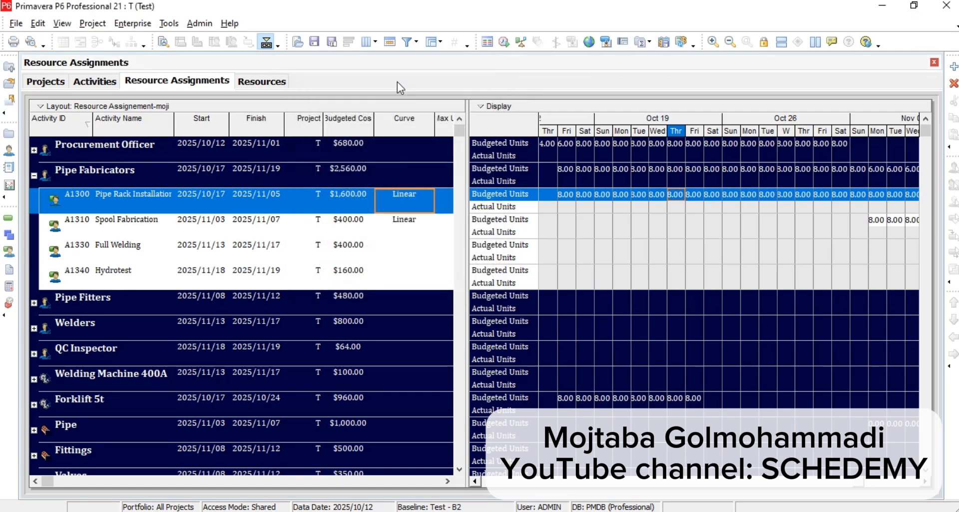
- Open the enterprise Resource Curves dictionary and look through the default curves, such as Offset Triangular, Trapezoidal and Front Loaded
left_click(133, 24)
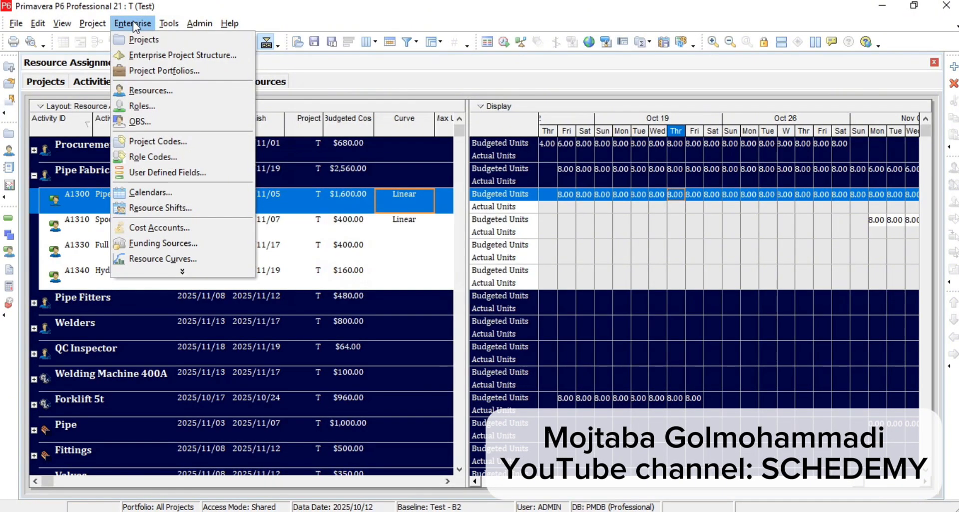
left_click(162, 258)
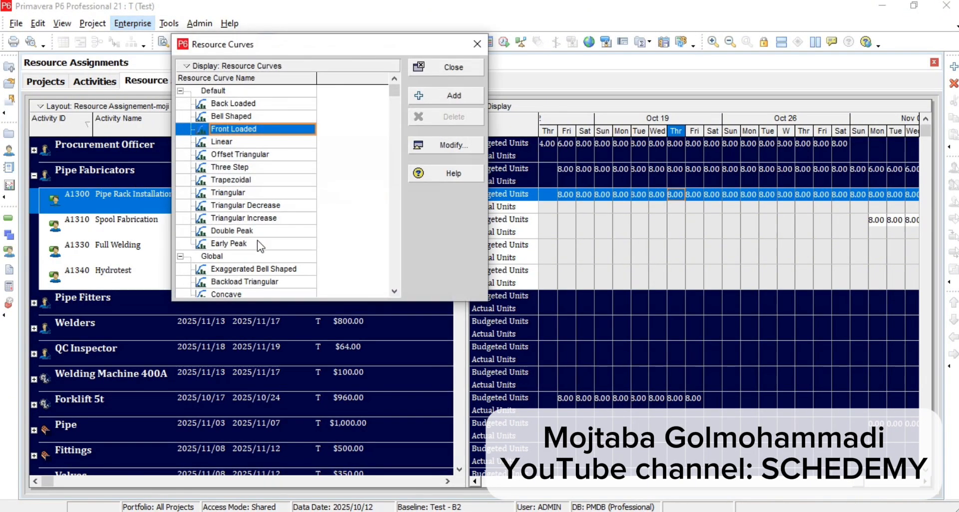
left_click_drag(314, 45, 464, 101)
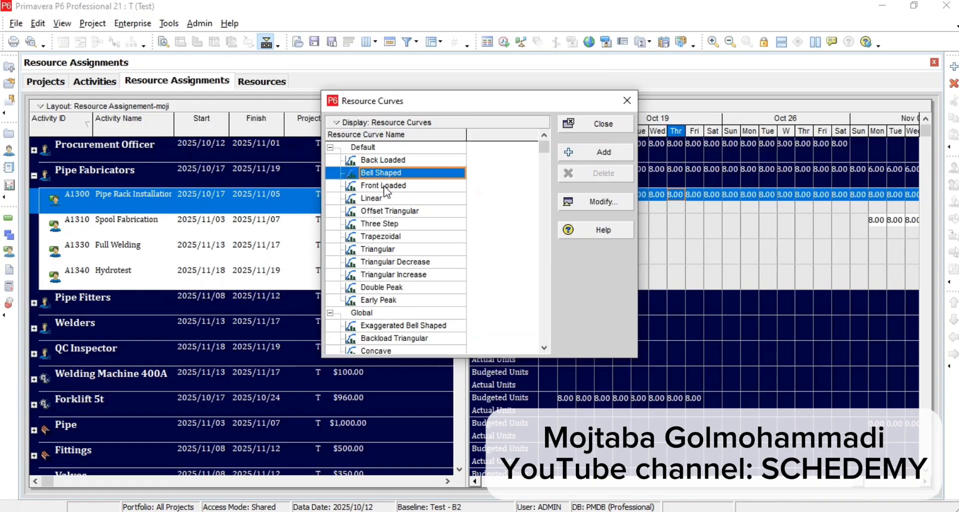
left_click(385, 200)
left_click(388, 212)
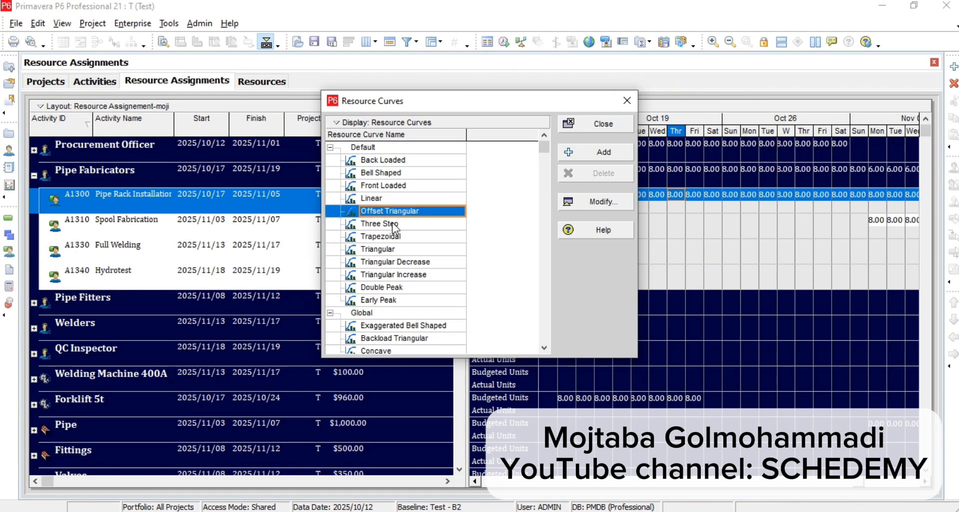
left_click(393, 223)
left_click(394, 236)
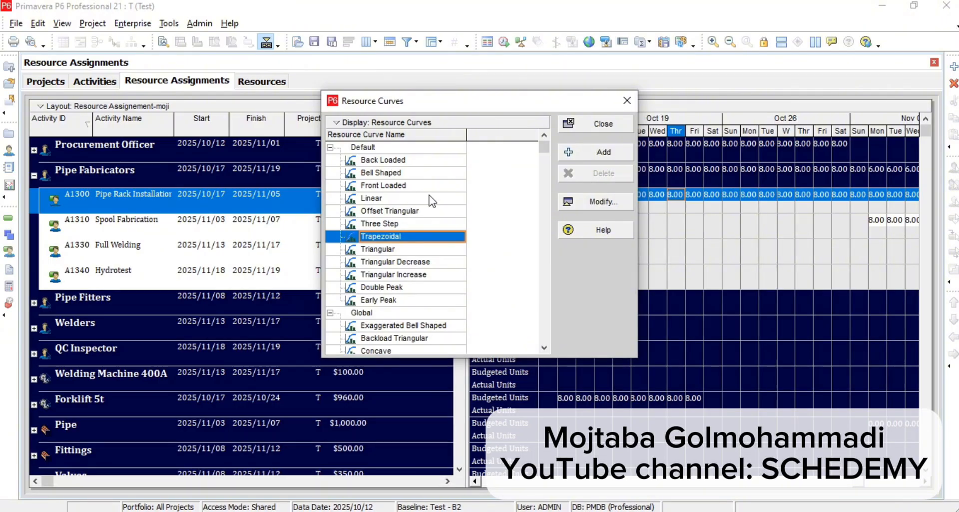
left_click(389, 186)
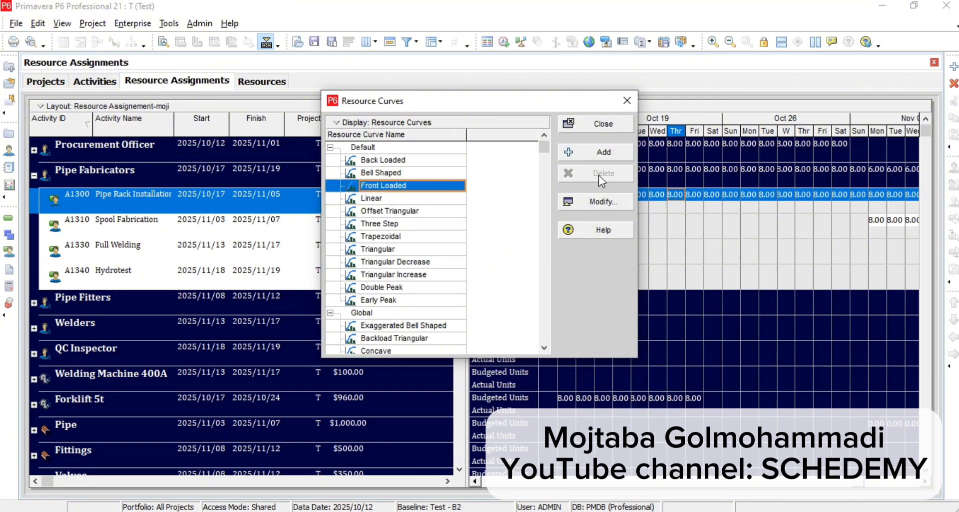
- Add a resource curve copied from Front Loaded and name it "new for Pipe rack"
left_click(583, 152)
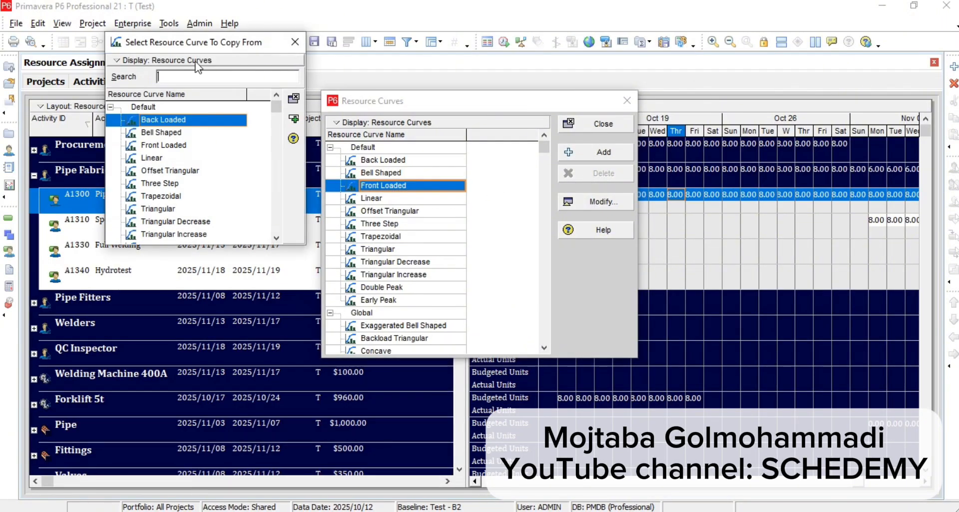
left_click_drag(200, 46, 338, 90)
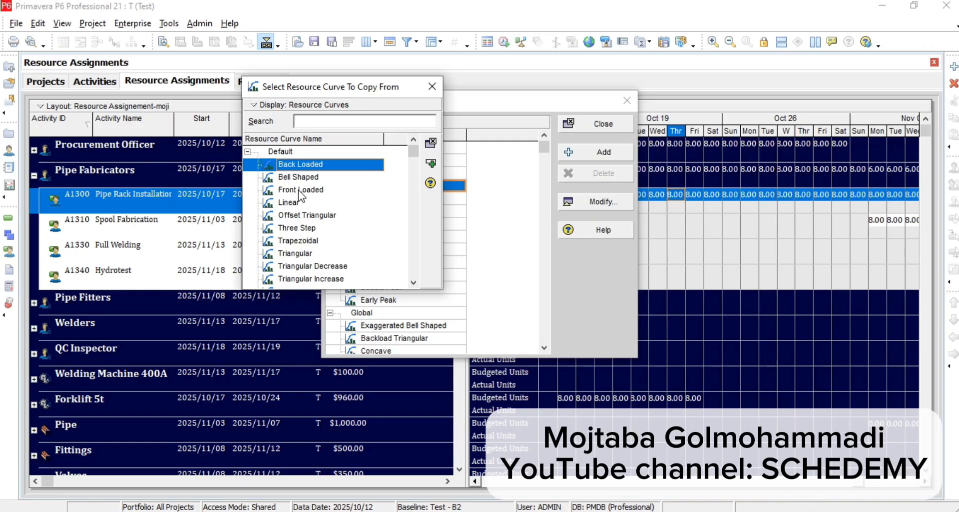
left_click(291, 192)
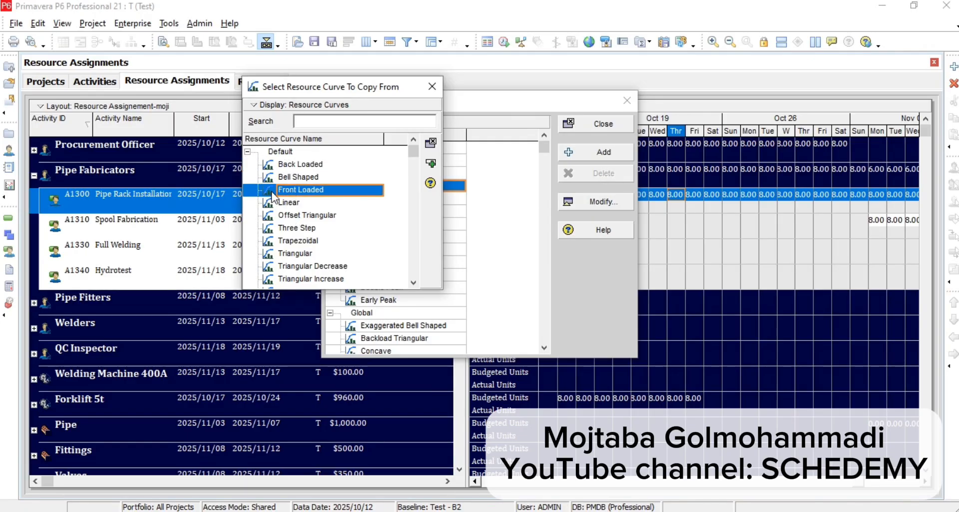
double_click(271, 191)
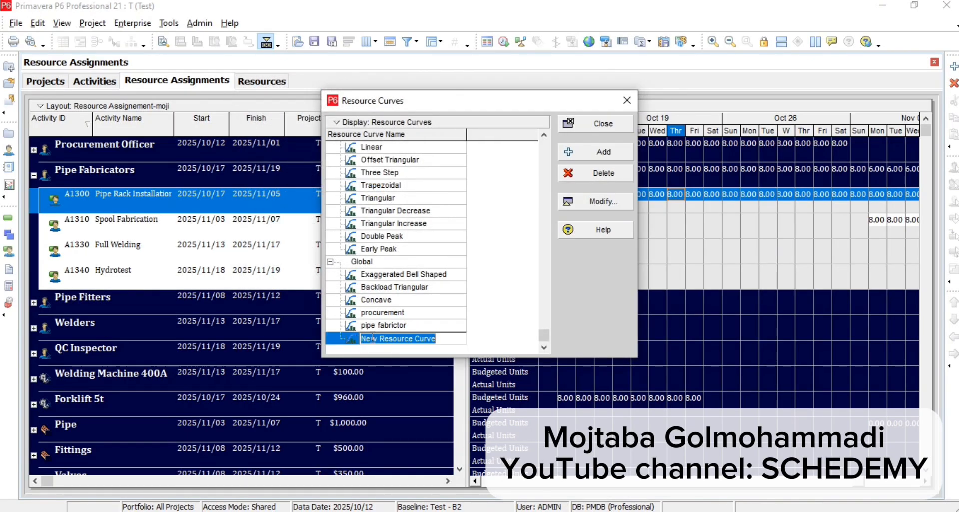
type("دث")
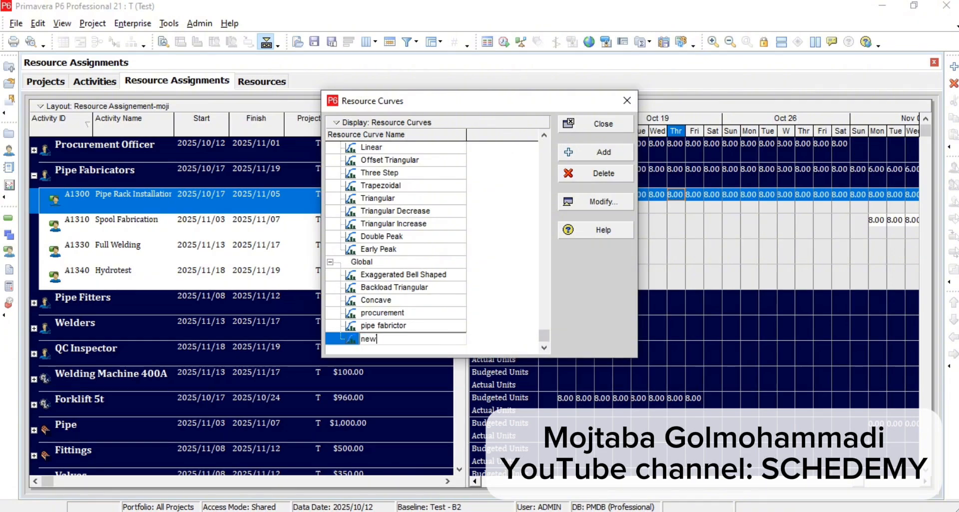
type("new for Piperack")
- Prorate the values of the "new for Pipe rack" curve and accept them
left_click(586, 199)
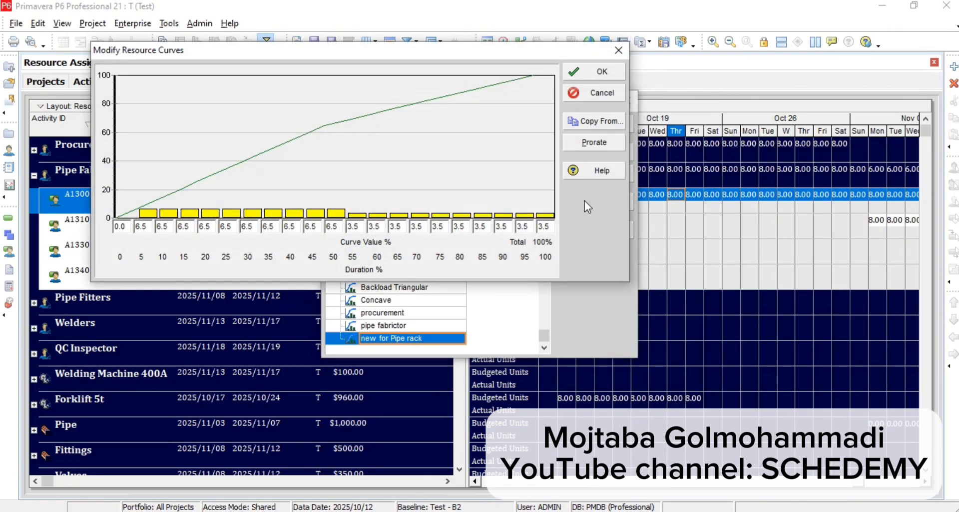
left_click_drag(495, 62, 561, 165)
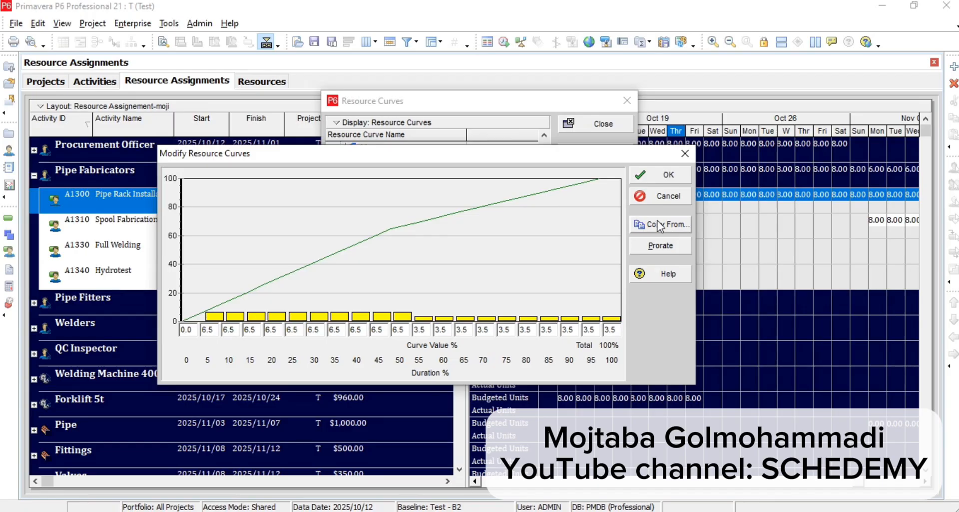
left_click(664, 248)
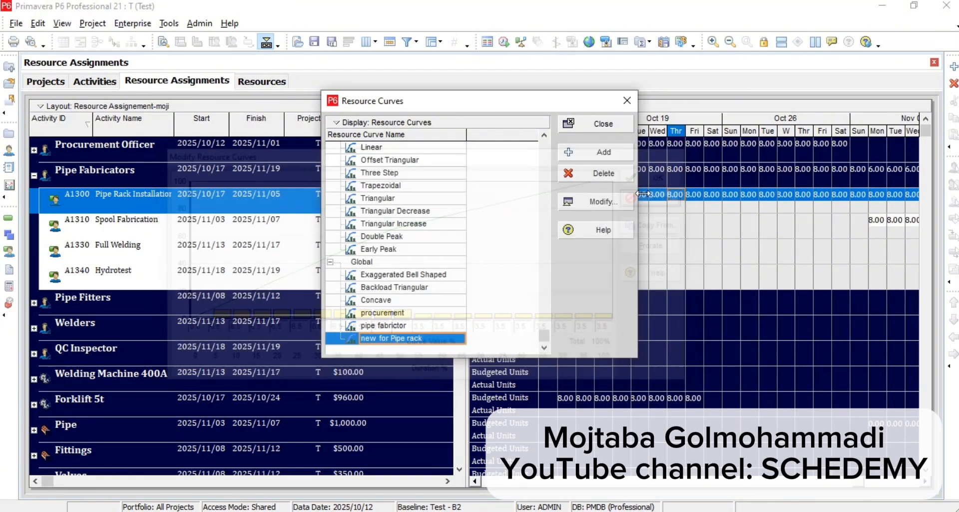
left_click(662, 174)
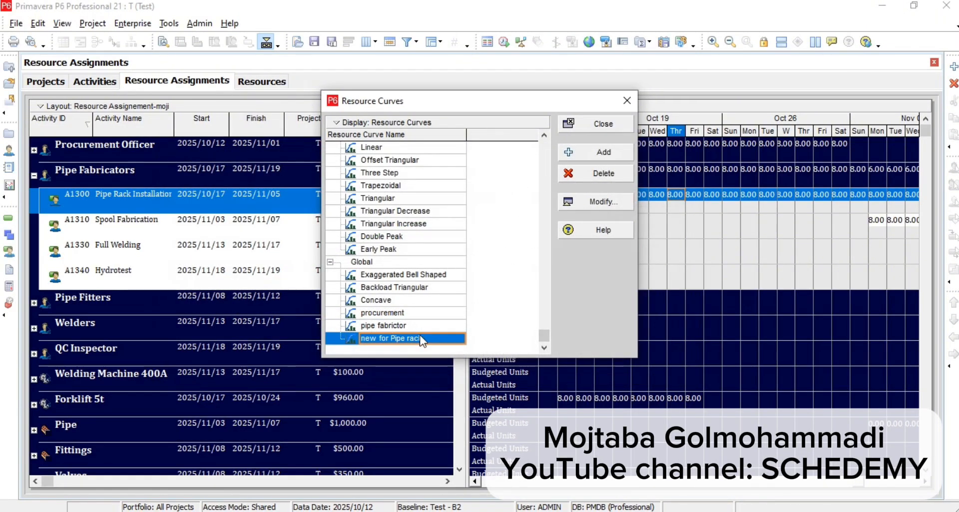
- Examine the value distribution of the default Back Loaded curve and return to the Global curves list
scroll(390, 182, "up", 2)
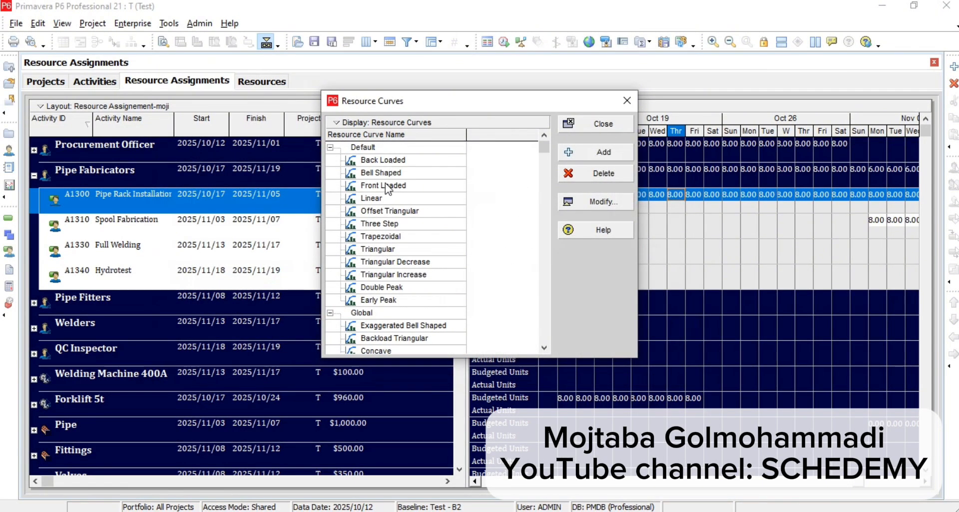
left_click(380, 159)
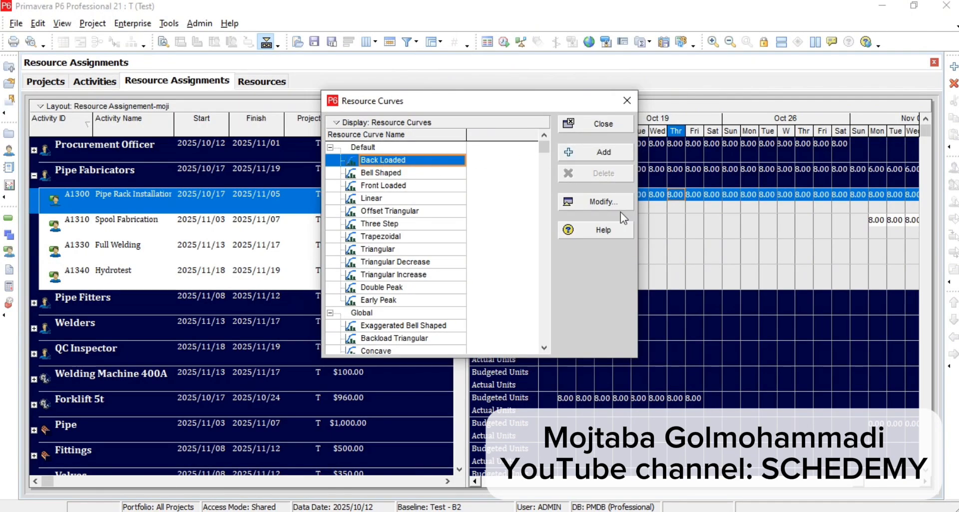
left_click(567, 204)
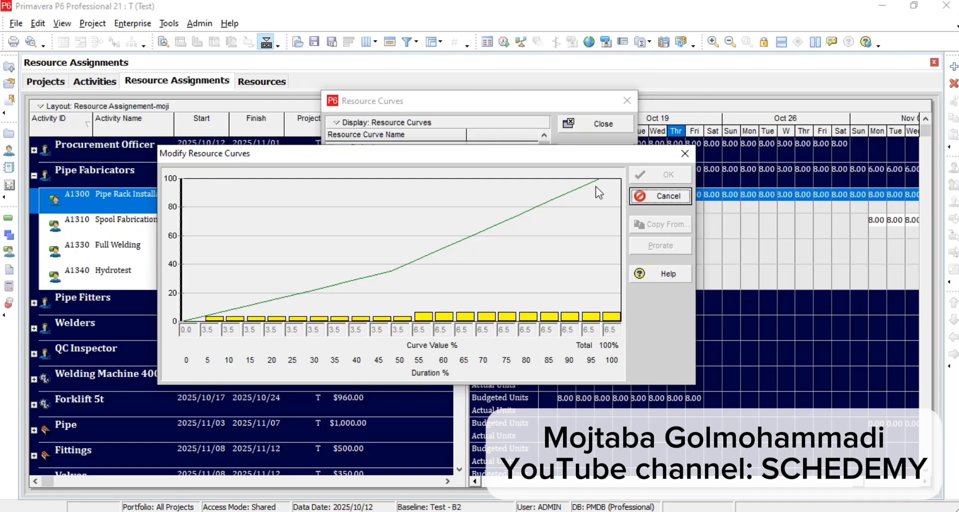
left_click(686, 153)
left_click(388, 327)
scroll(387, 335, "down", 2)
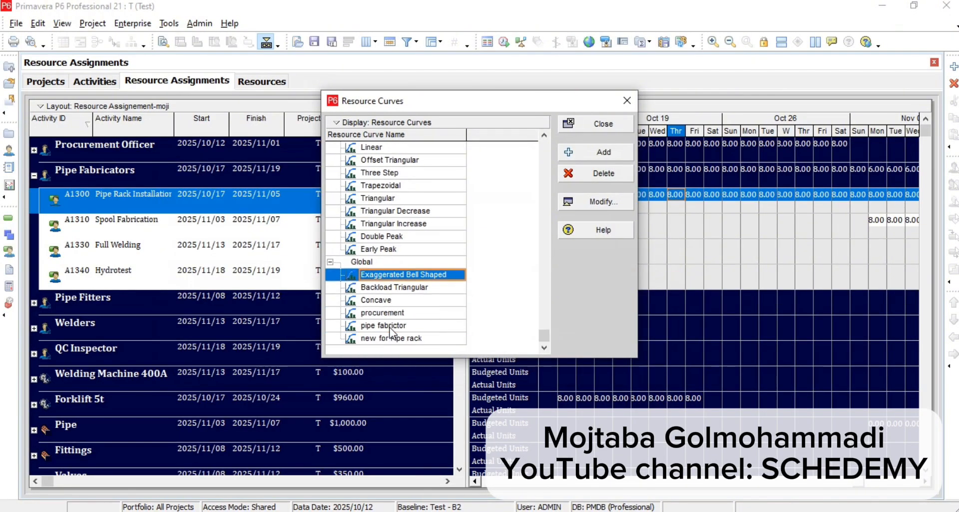
- Open the "new for Pipe rack" curve for modification and set its values at 5, 10 and 15% duration to 3.5
left_click(387, 339)
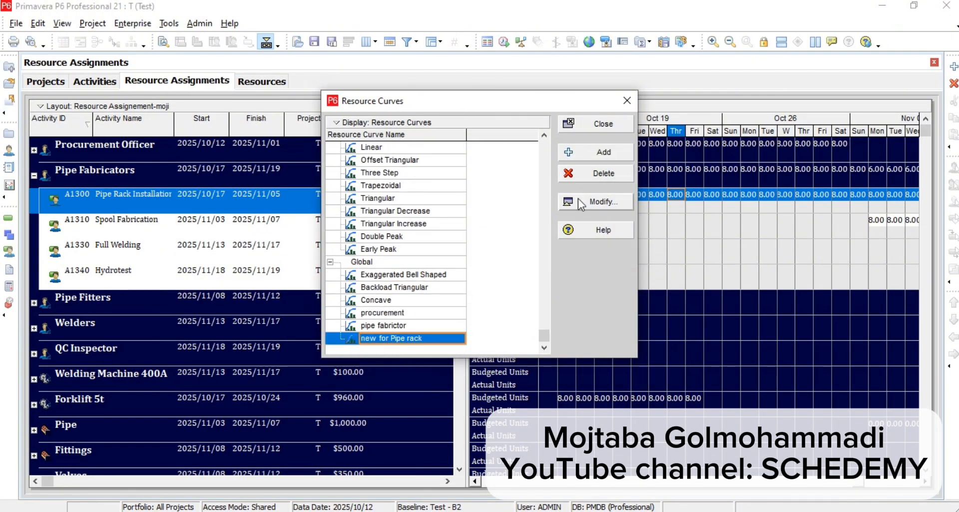
left_click(598, 201)
double_click(207, 328)
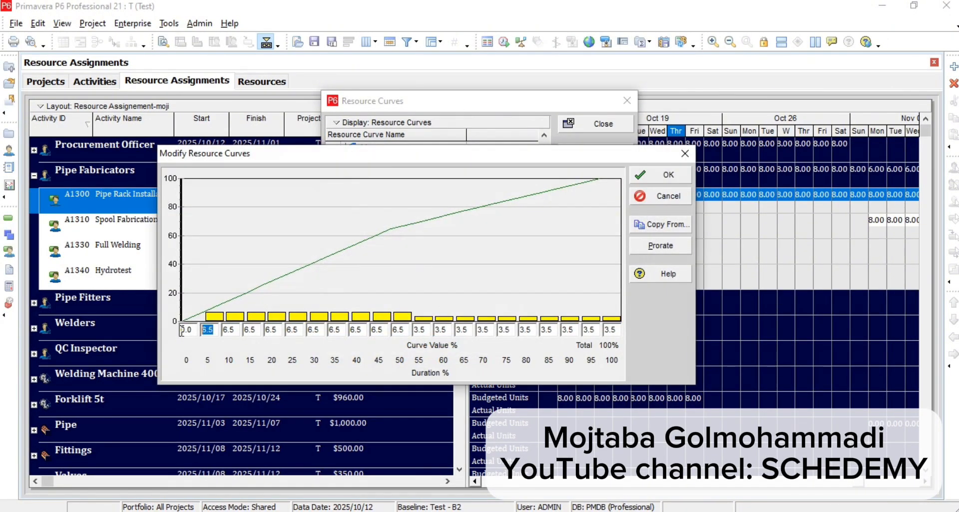
type("3.")
double_click(227, 329)
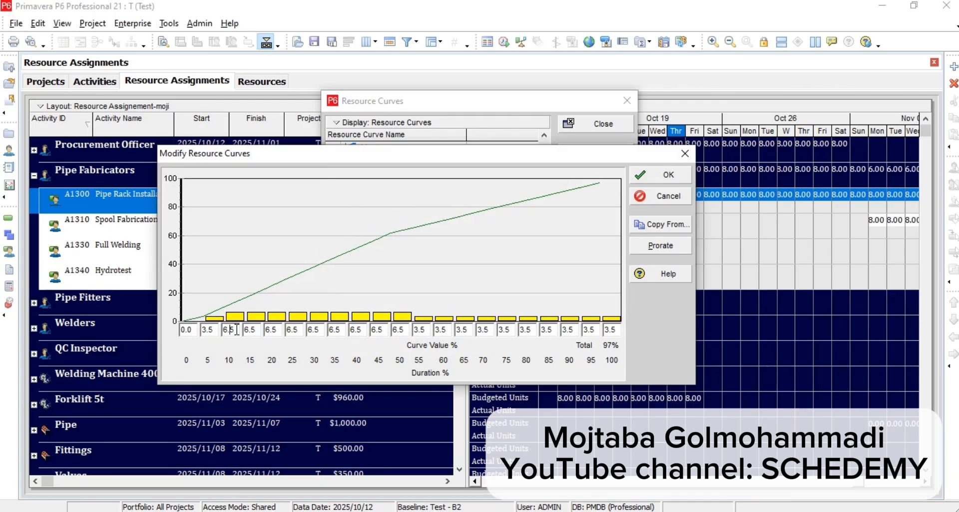
type("3.5")
left_click(250, 330)
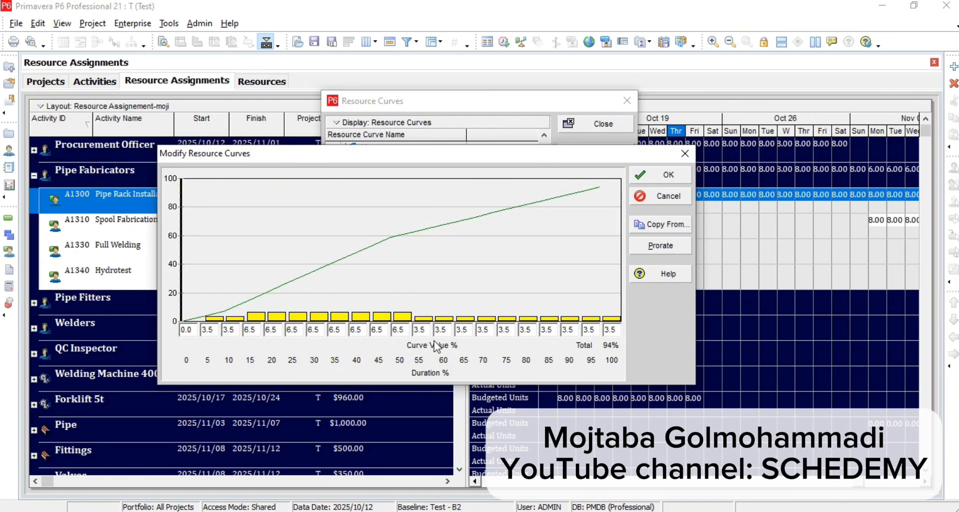
double_click(254, 329)
type("3.5")
- Set the curve values at 20, 25, 30 and 35% duration to 4
double_click(270, 329)
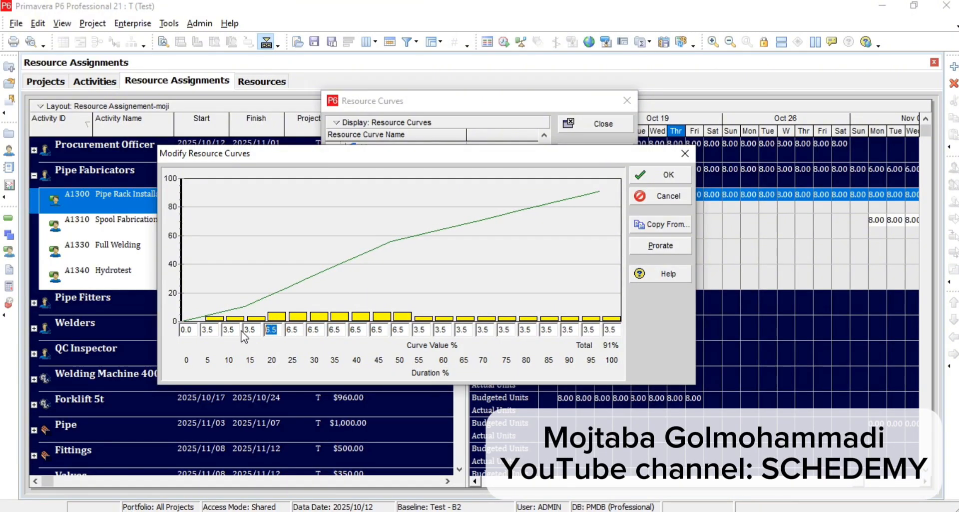
type("4")
double_click(292, 330)
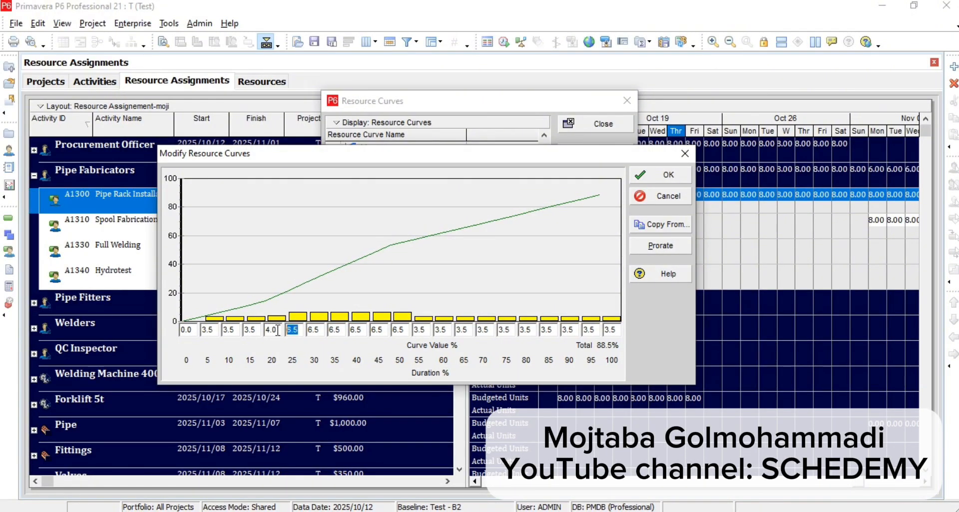
type("4")
double_click(314, 330)
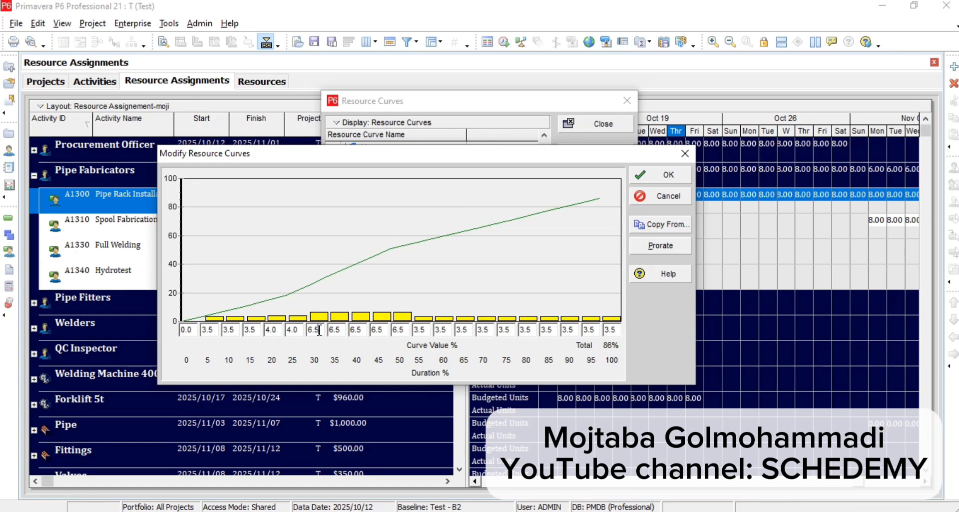
type("4")
left_click(344, 328)
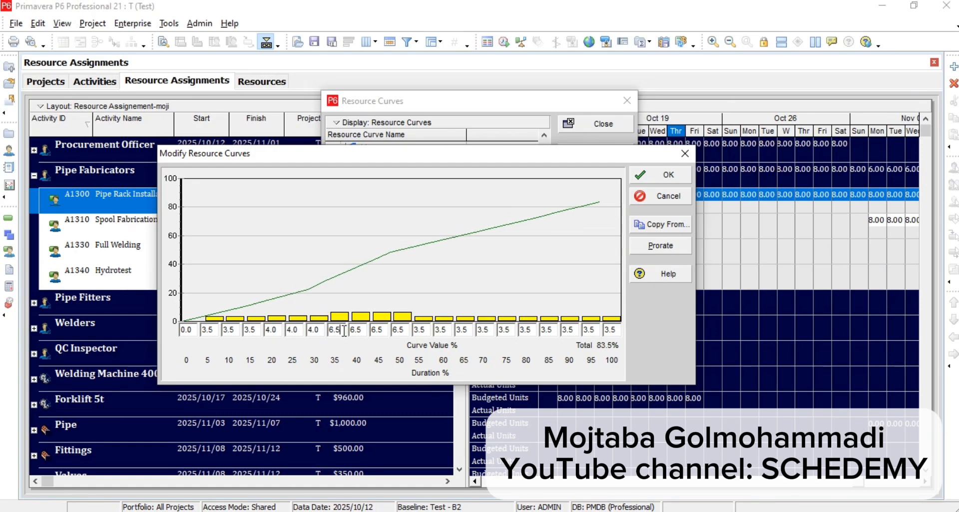
double_click(340, 330)
type("4")
- Set the curve values at 40, 45, 50 and 55% duration to 5
double_click(358, 330)
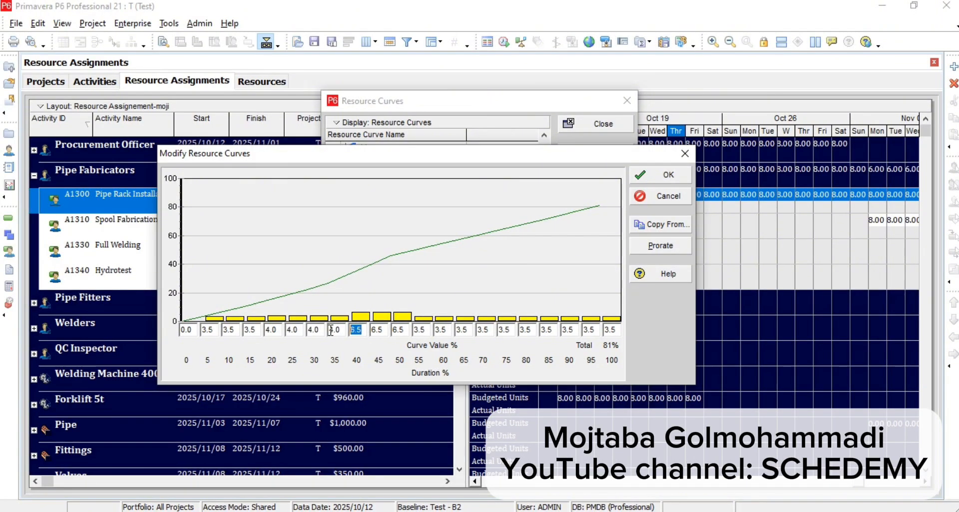
type("5")
double_click(385, 330)
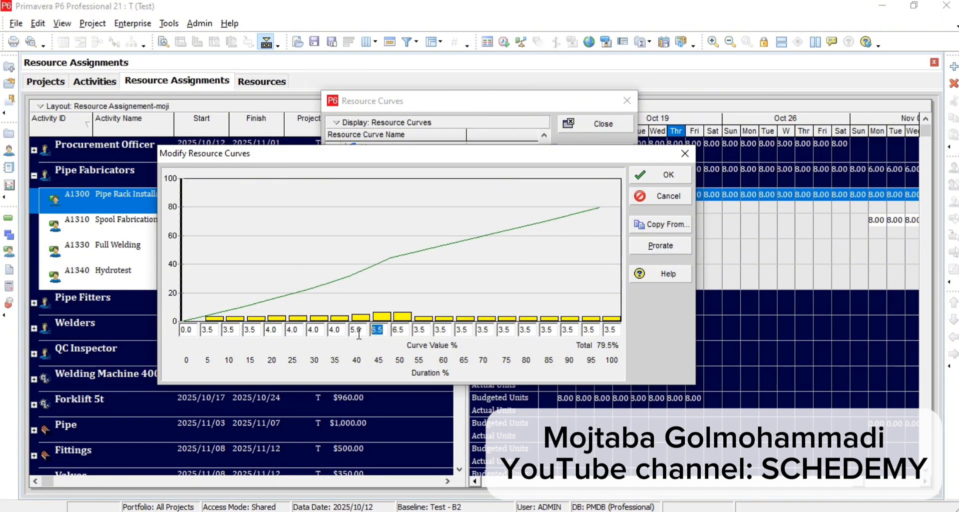
type("5")
double_click(398, 330)
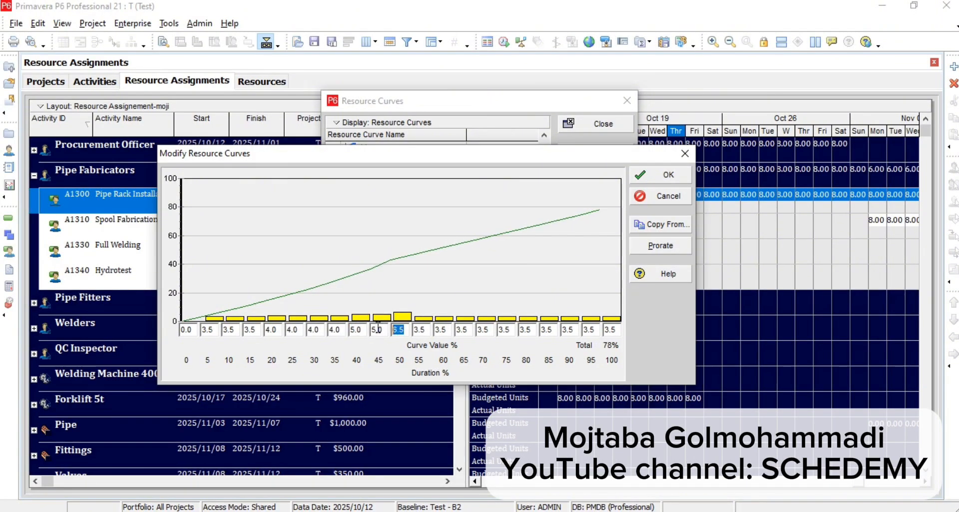
type("5")
left_click(426, 330)
double_click(426, 329)
type("5")
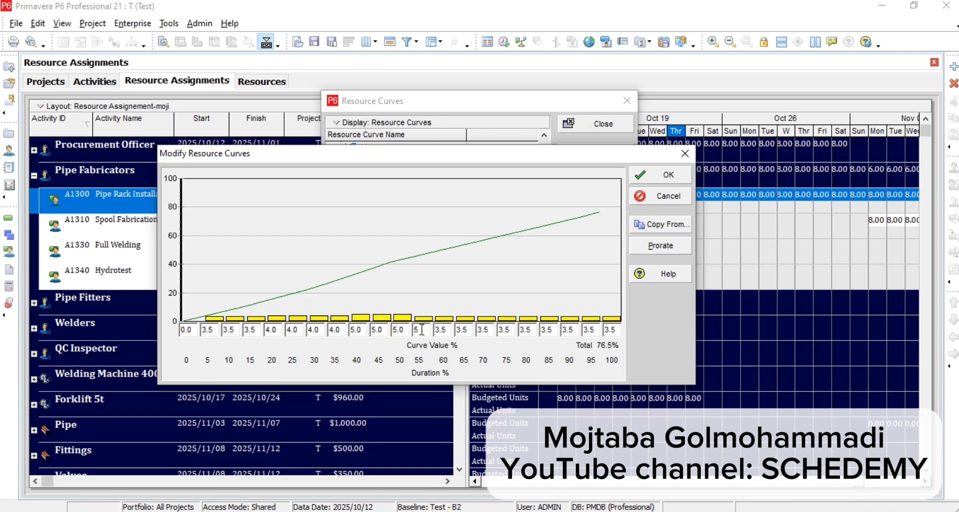
key("Tab")
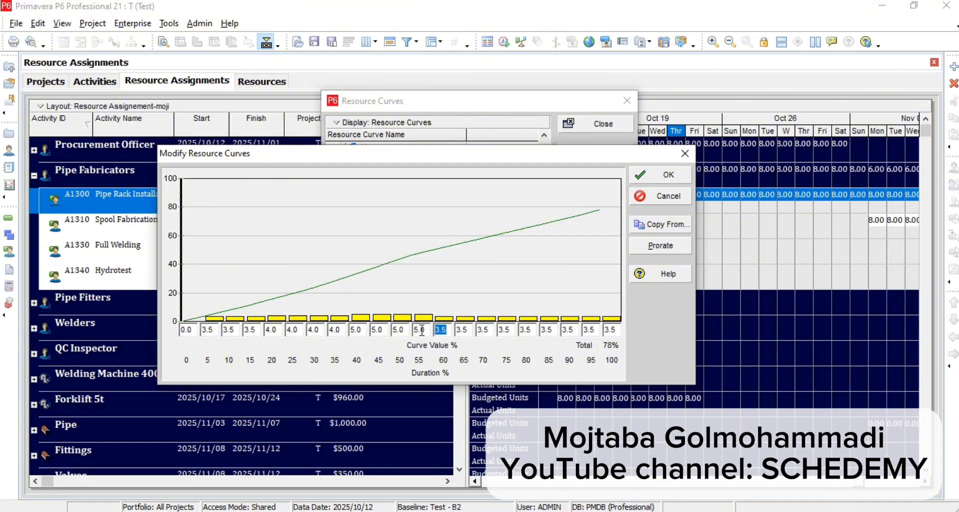
- Set the curve values at 60, 65, 70, 75 and 80% duration to 6
type("6")
key("Tab")
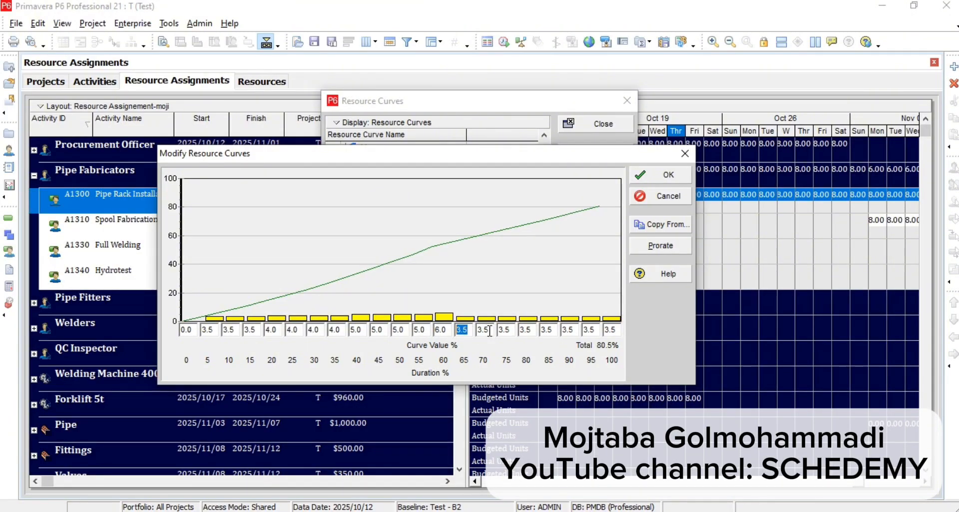
type("6")
key("Tab")
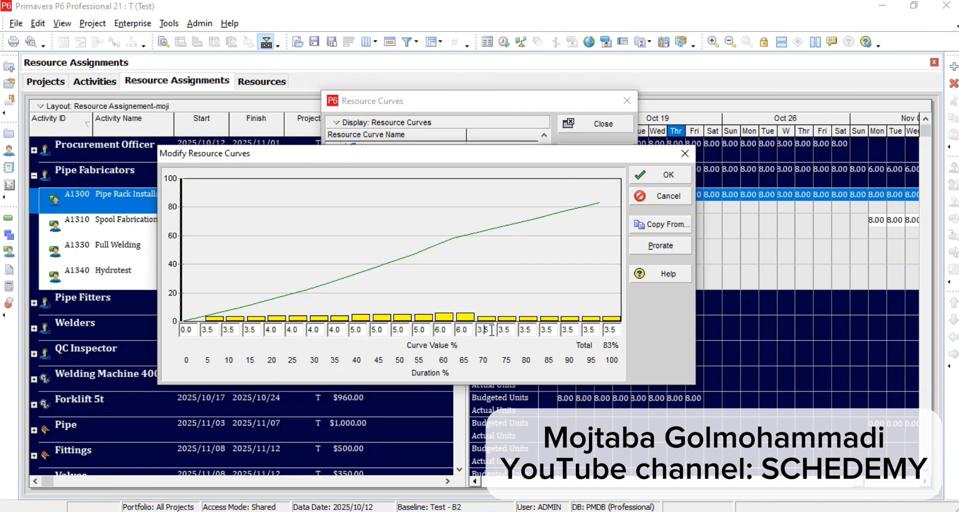
type("6")
left_click(504, 328)
type("6")
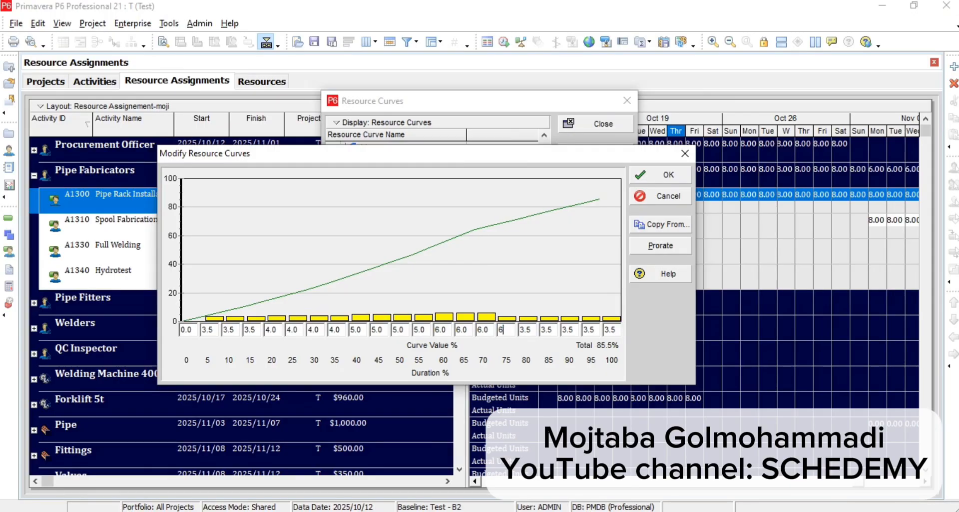
left_click(531, 329)
left_click_drag(533, 330, 515, 330)
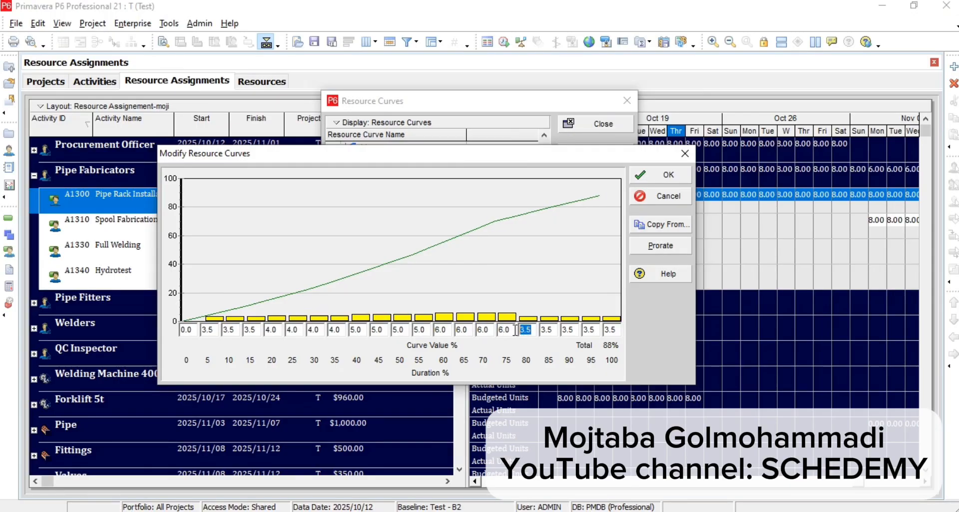
type("6")
key("Tab")
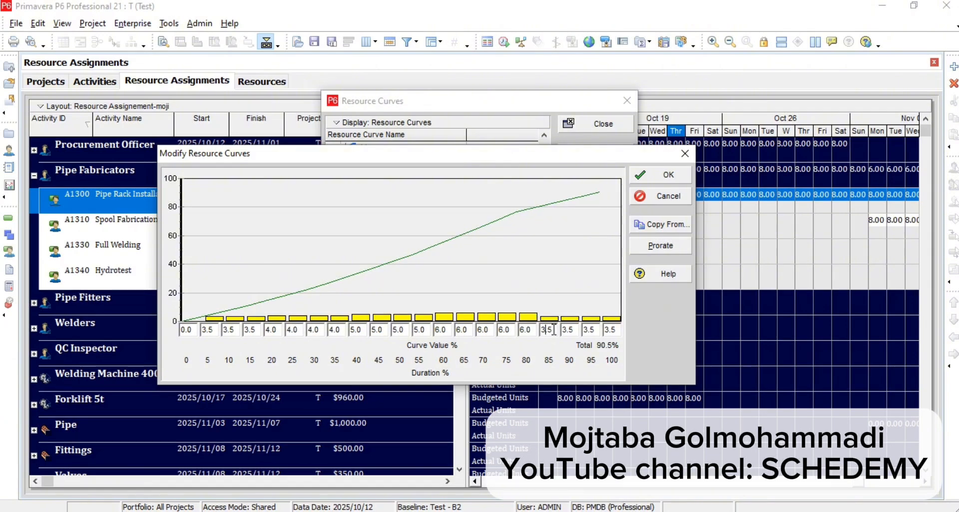
- Set the curve values at 85, 90, 95 and 100% duration to 7, 8, 4.5 and 4, accept them and close the curves dictionary
type("7")
left_click(576, 328)
type("8")
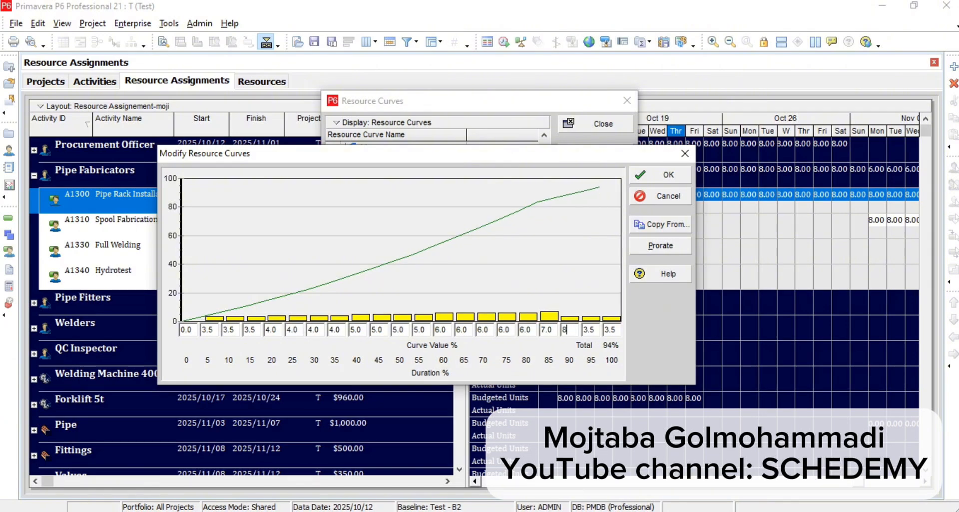
left_click(589, 330)
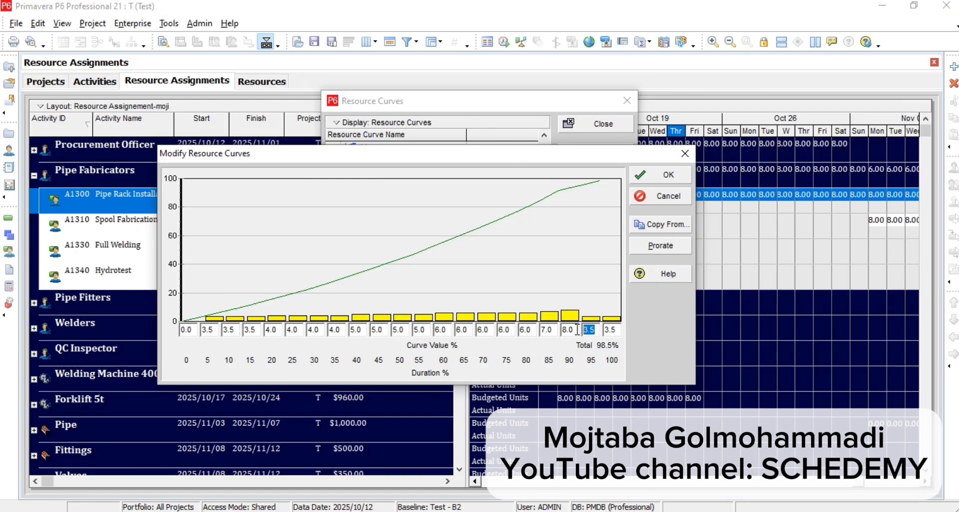
type("4")
left_click(611, 330)
type("4")
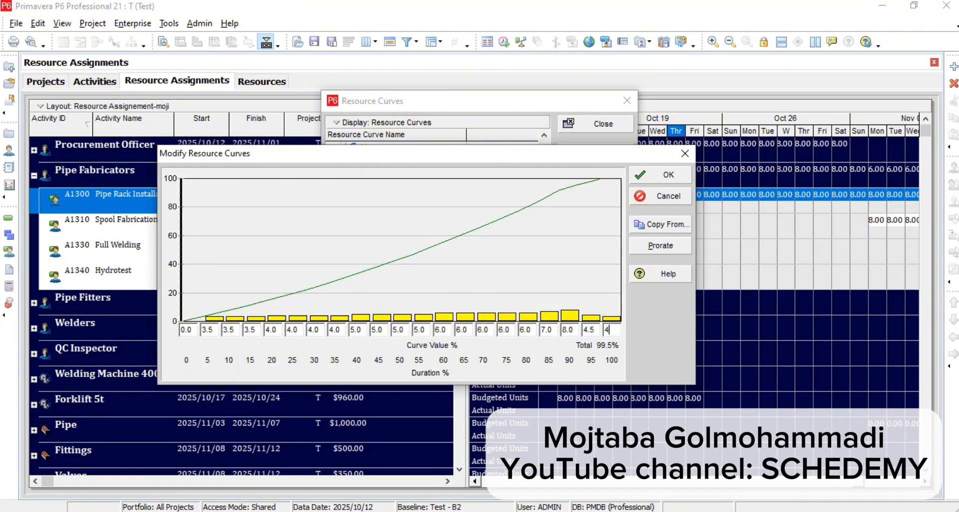
left_click(555, 291)
left_click(663, 176)
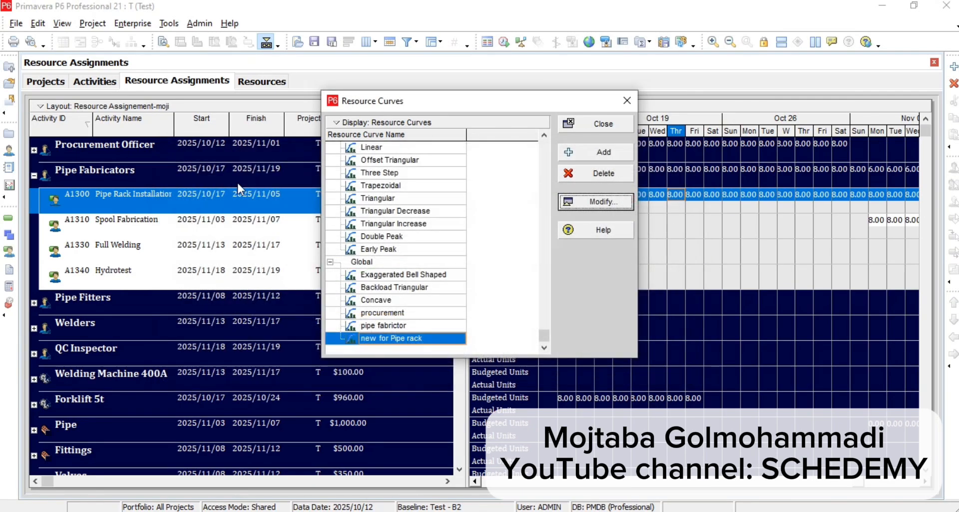
left_click(599, 124)
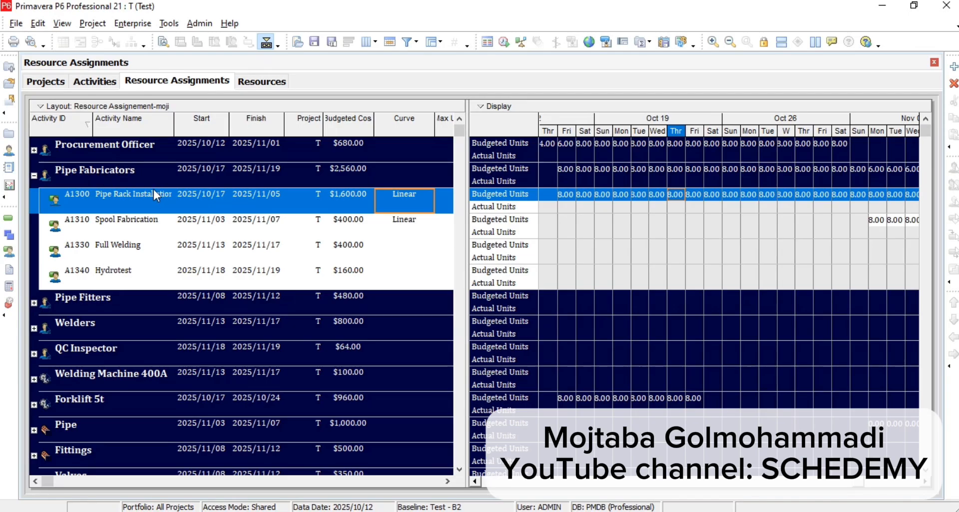
left_click(102, 198)
left_click(415, 201)
left_click(411, 253)
key("Down")
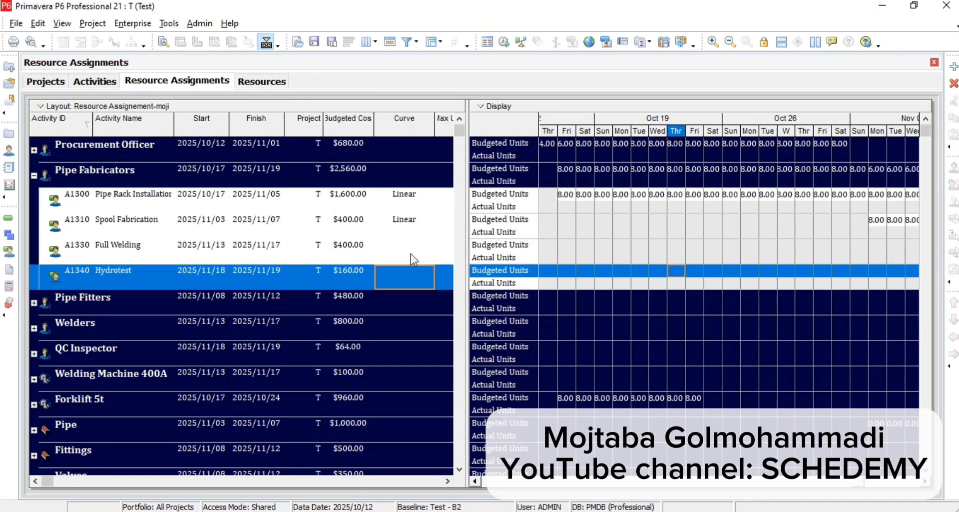
left_click(411, 253)
left_click(407, 225)
- Assign the "new for Pipe rack" curve to the Pipe Fabricators' Pipe Rack Installation assignment
left_click(404, 194)
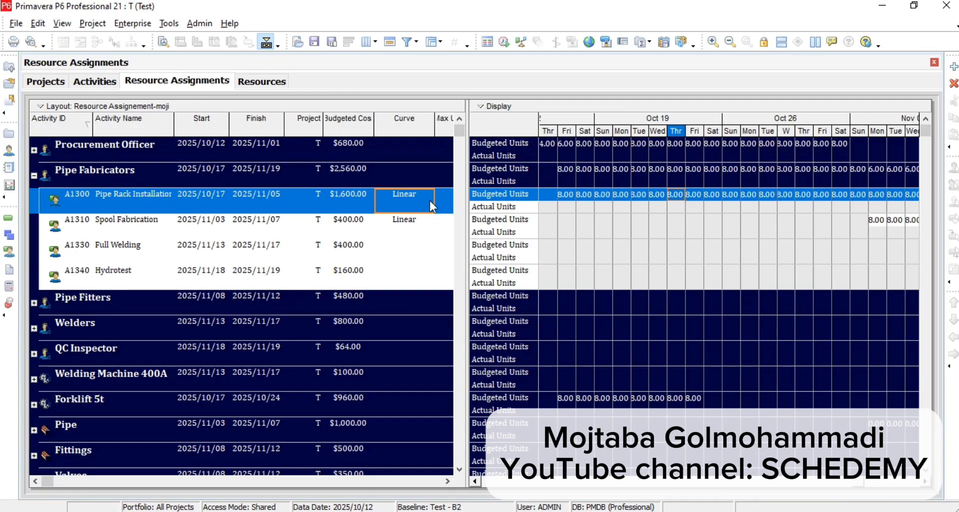
left_click_drag(714, 133, 775, 127)
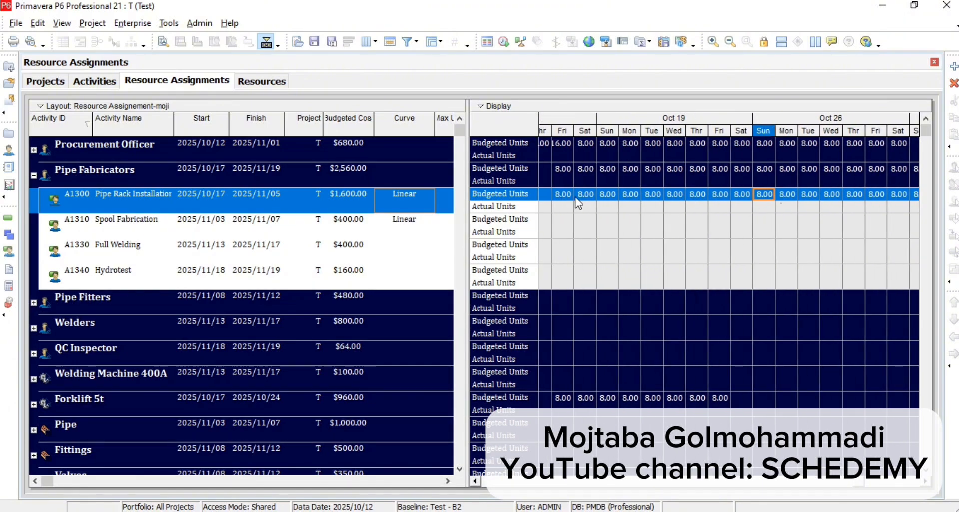
left_click(428, 205)
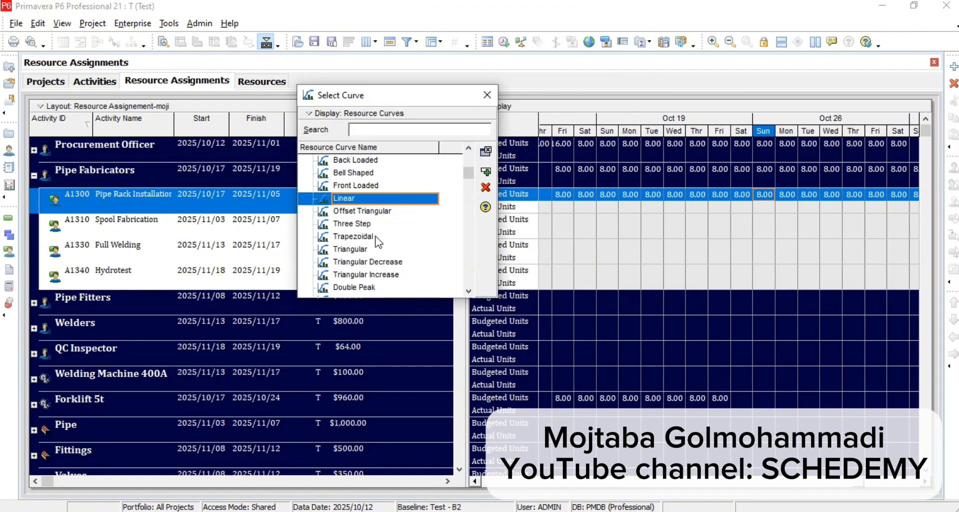
scroll(377, 262, "down", 2)
scroll(377, 263, "down", 1)
left_click(339, 287)
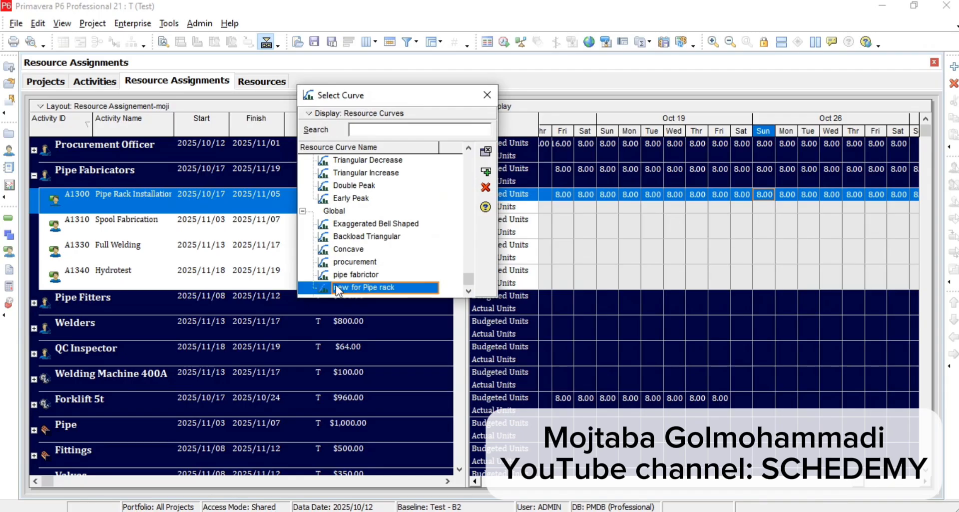
left_click(490, 171)
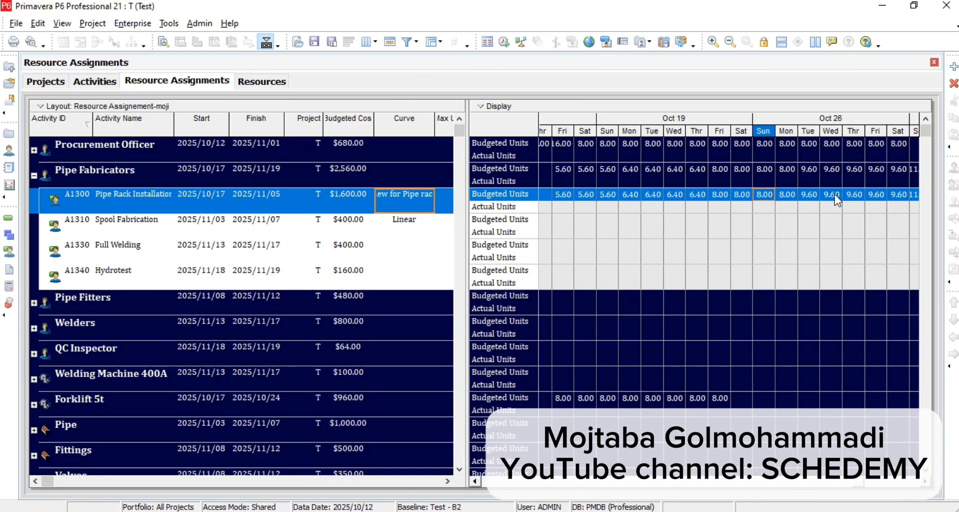
- Examine the daily budgeted units of Pipe Rack Installation through October and early November, adjusting the timescale column width
left_click_drag(834, 131, 763, 131)
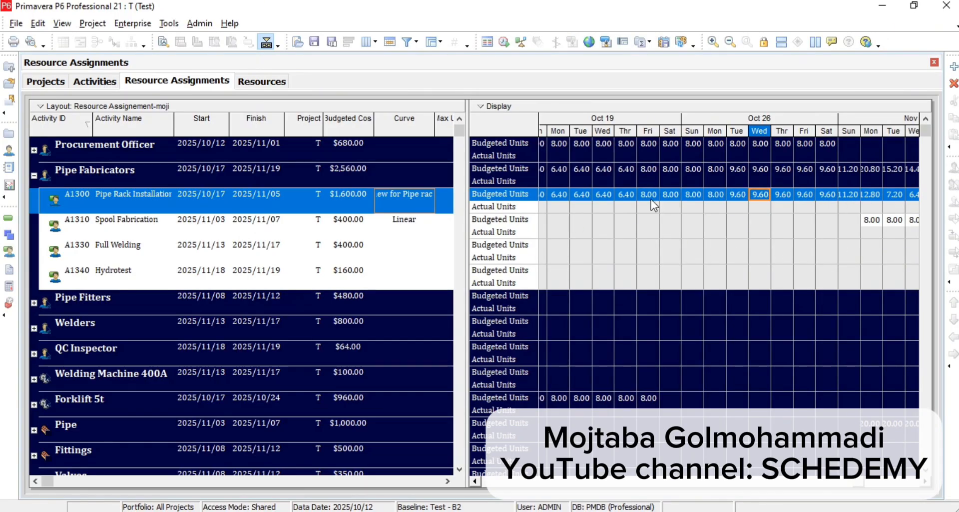
left_click(645, 131)
left_click_drag(644, 133, 659, 121)
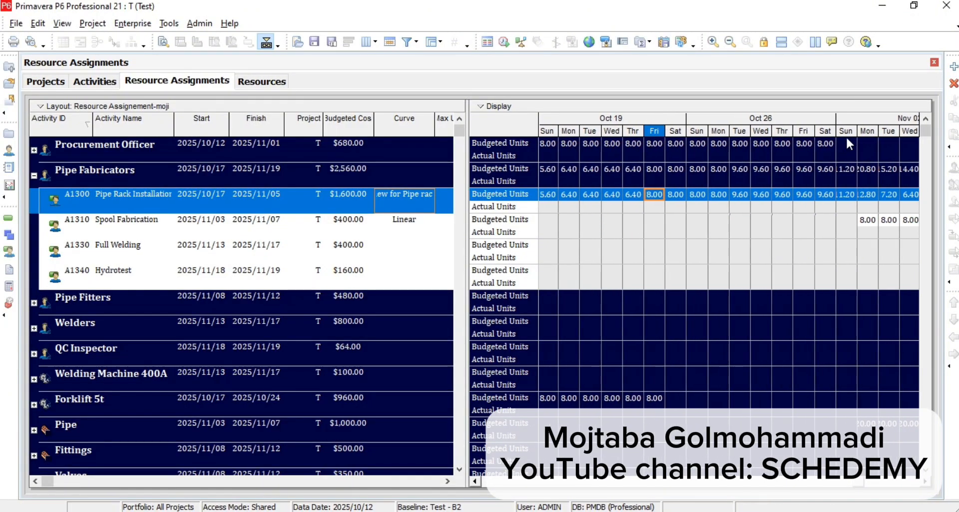
left_click_drag(861, 132, 834, 128)
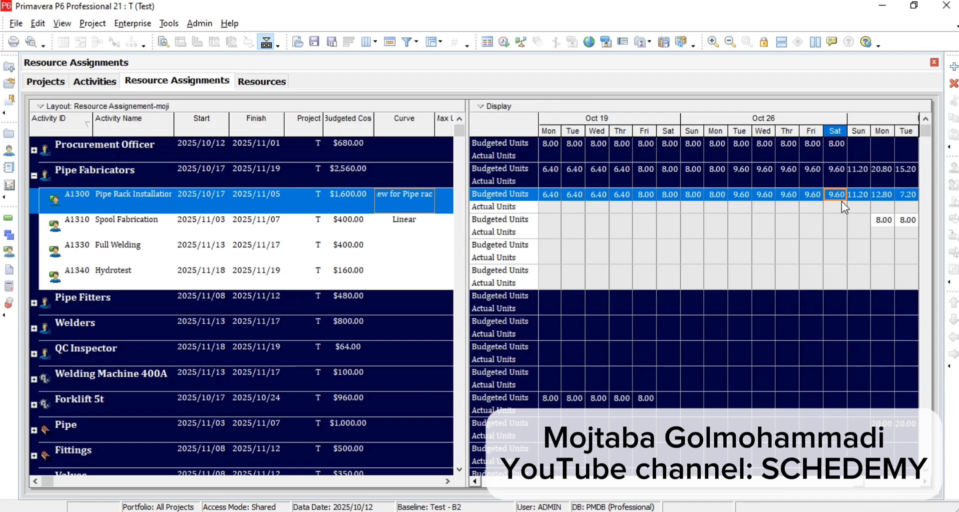
- Check the project's resource list and return to the Activities view
left_click(261, 83)
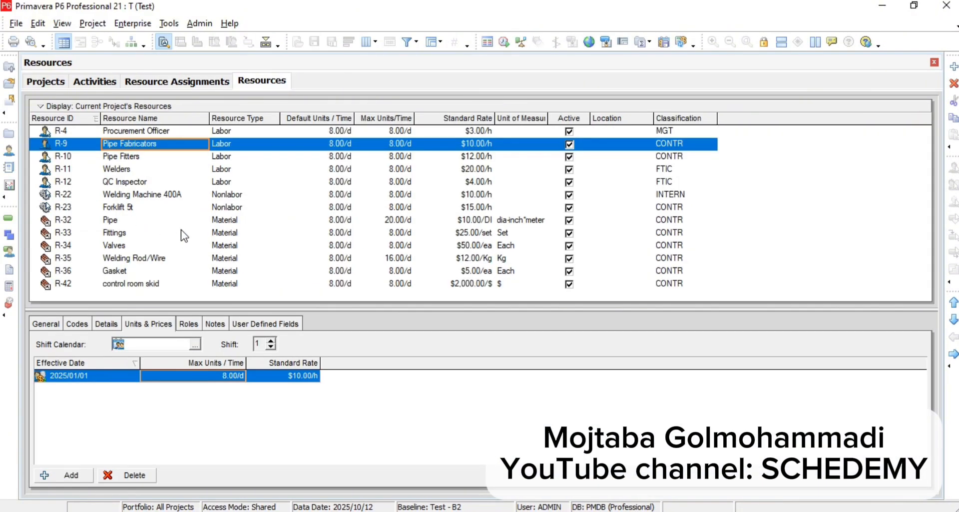
left_click(165, 82)
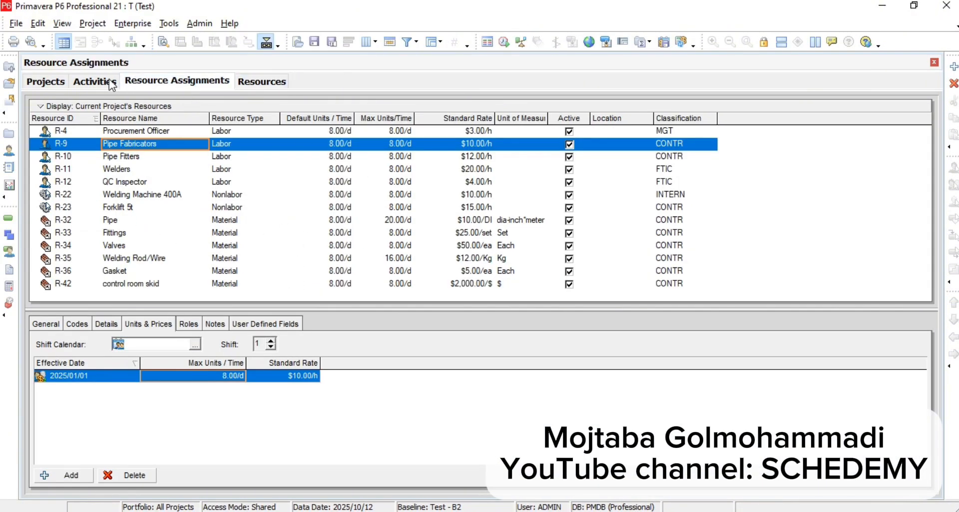
left_click(100, 82)
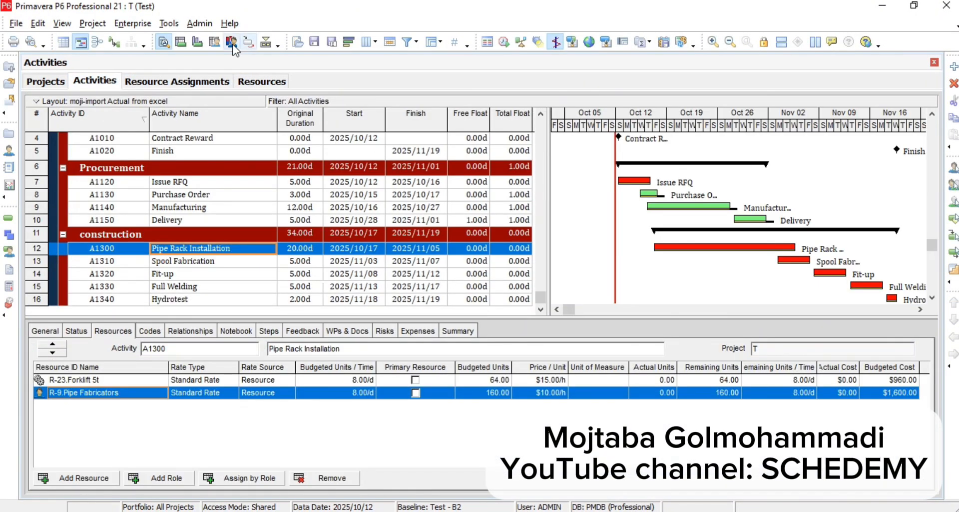
- Show the resource usage profile below the activities and display the Pipe Fabricators' histogram
left_click(232, 41)
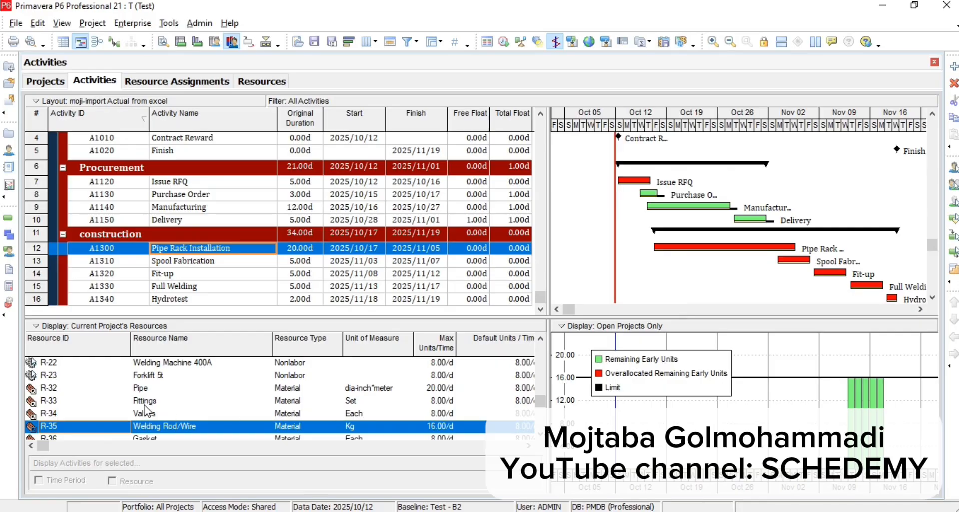
left_click(145, 410)
scroll(165, 399, "down", 1)
scroll(170, 407, "up", 3)
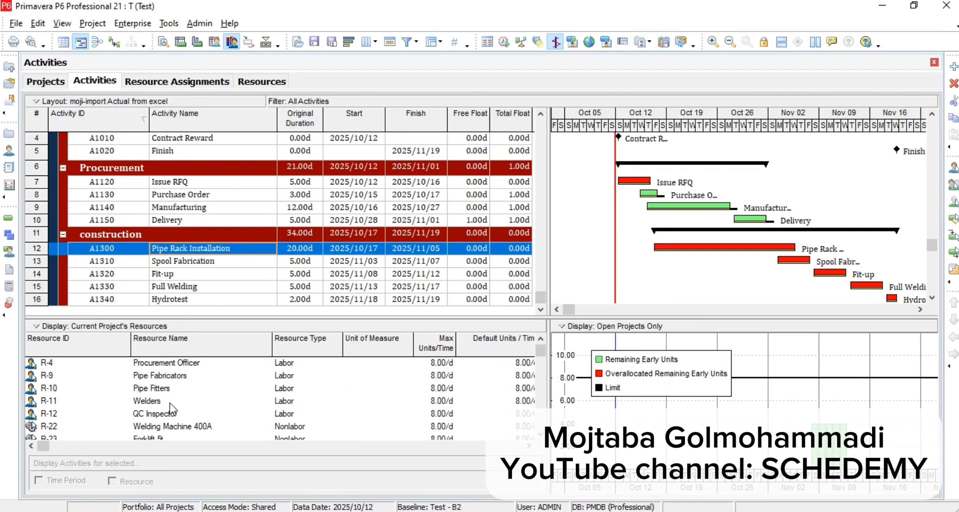
left_click(150, 377)
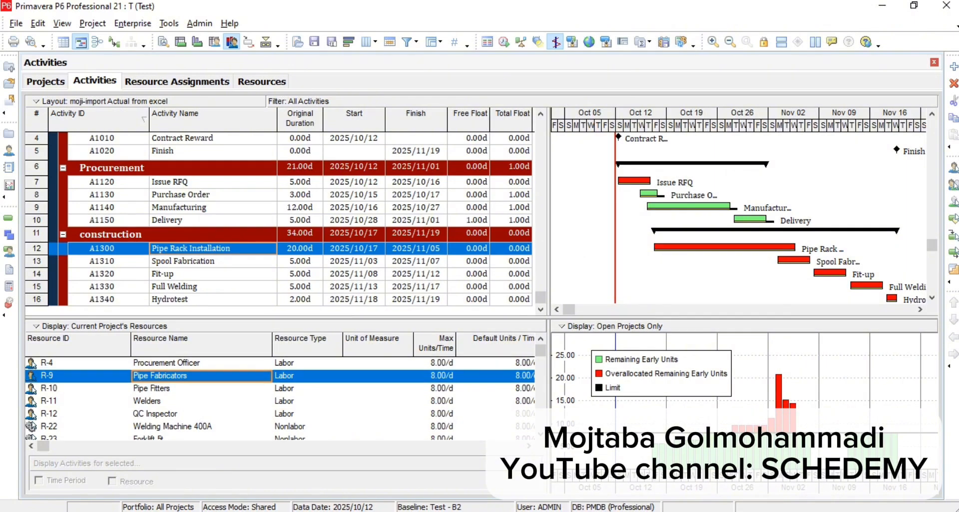
- Add the cumulative Remaining Early curve to the resource usage profile and move its legend clear of the bars
right_click(774, 361)
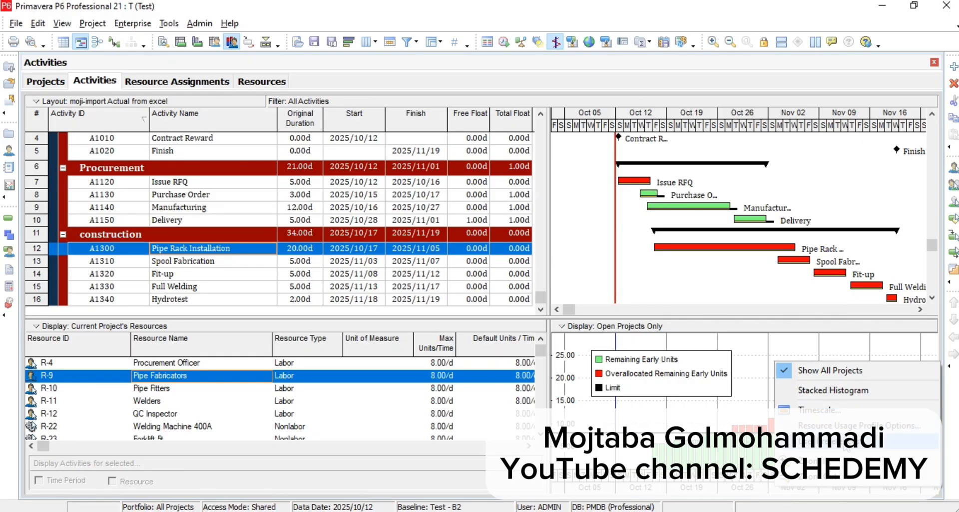
left_click(850, 426)
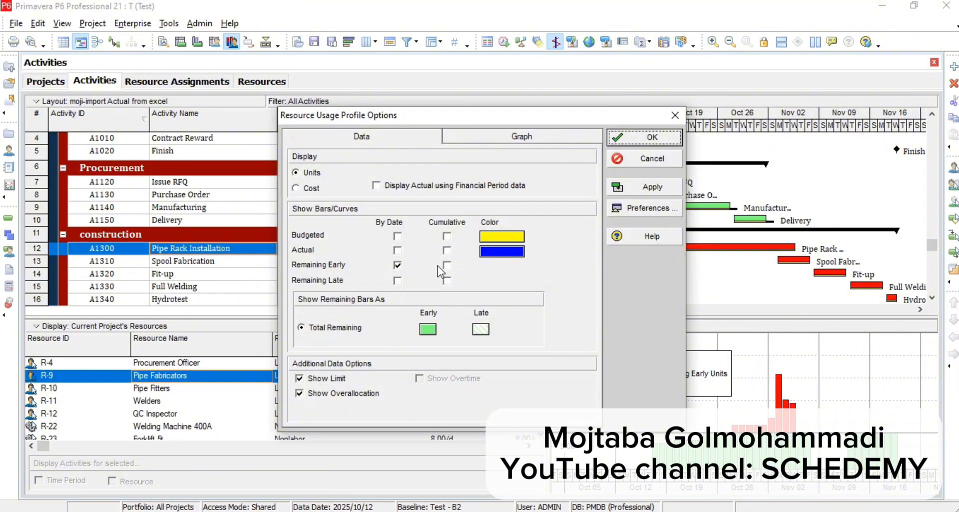
left_click(644, 136)
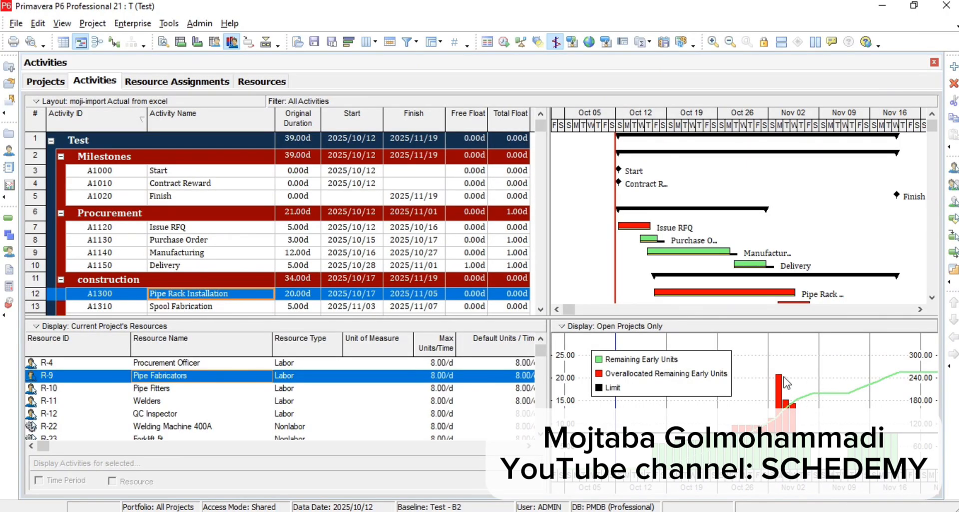
left_click_drag(679, 363, 699, 344)
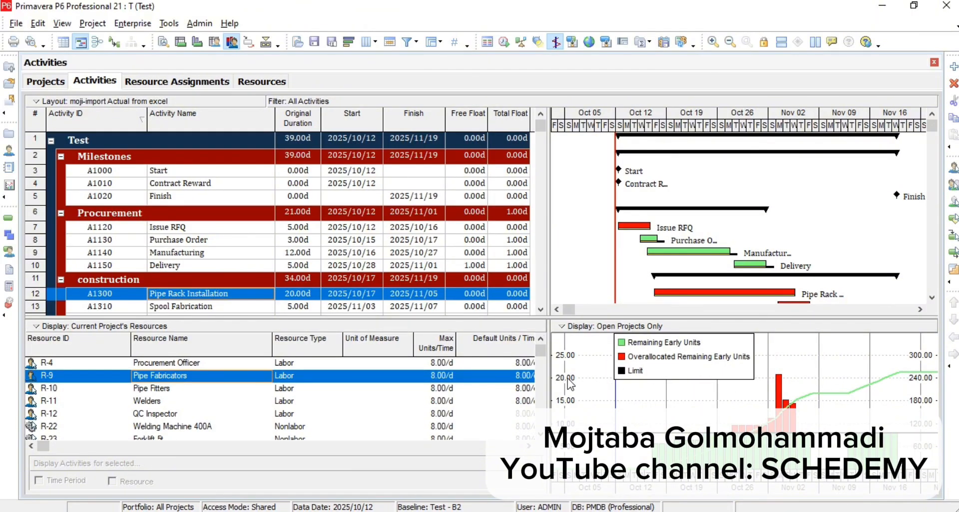
- Inspect the Pipe Fabricators' remaining early, overallocated and limit units for Monday, Nov 03, and close the details
left_click(780, 383)
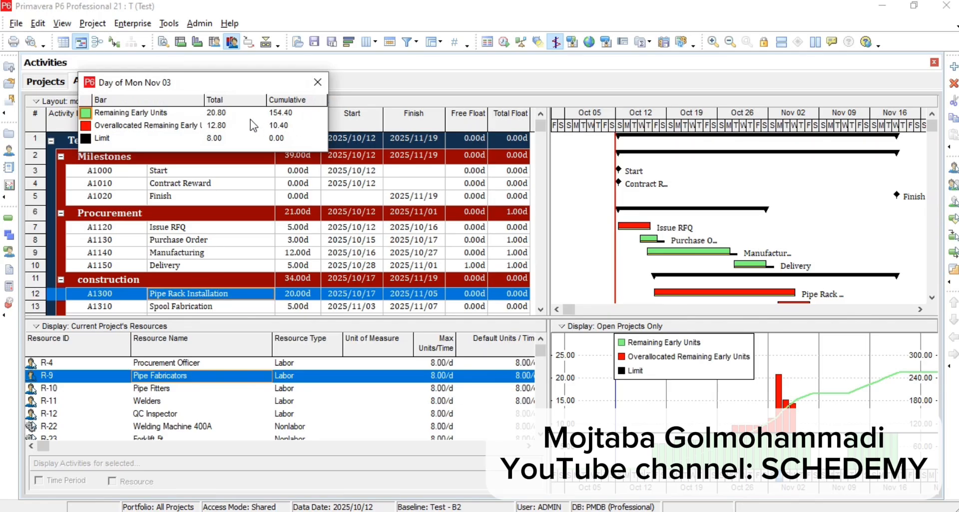
left_click(216, 115)
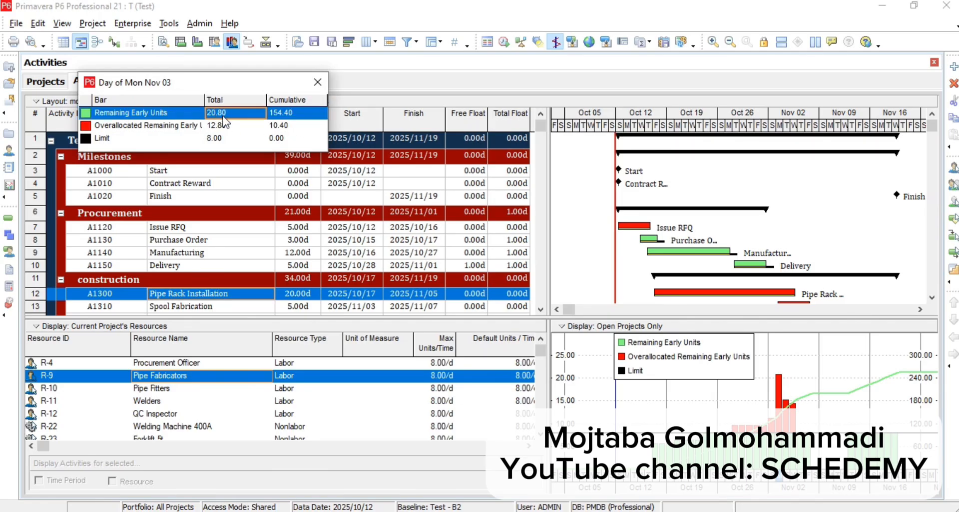
left_click(317, 83)
- Set the Pipe Fabricators resource's maximum units per time to 21 per day
left_click(261, 80)
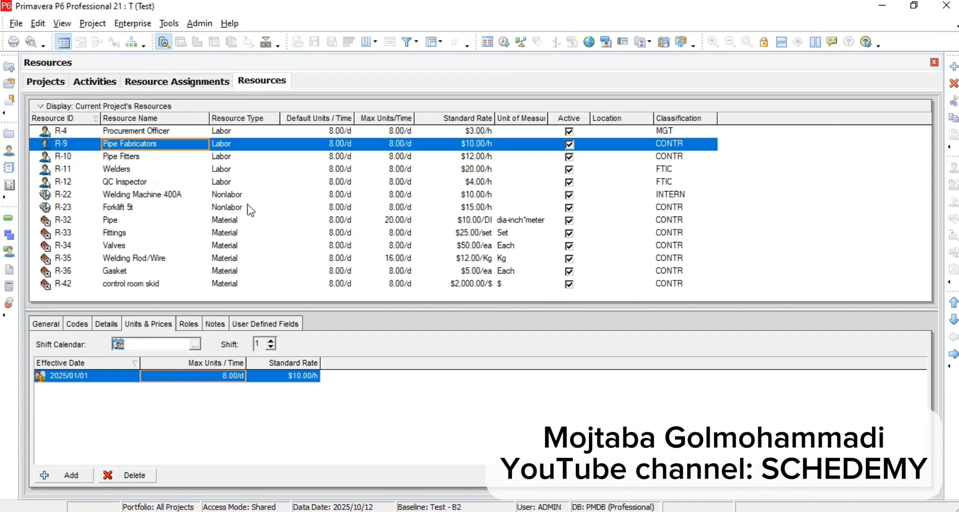
left_click(125, 156)
left_click(149, 144)
left_click(233, 376)
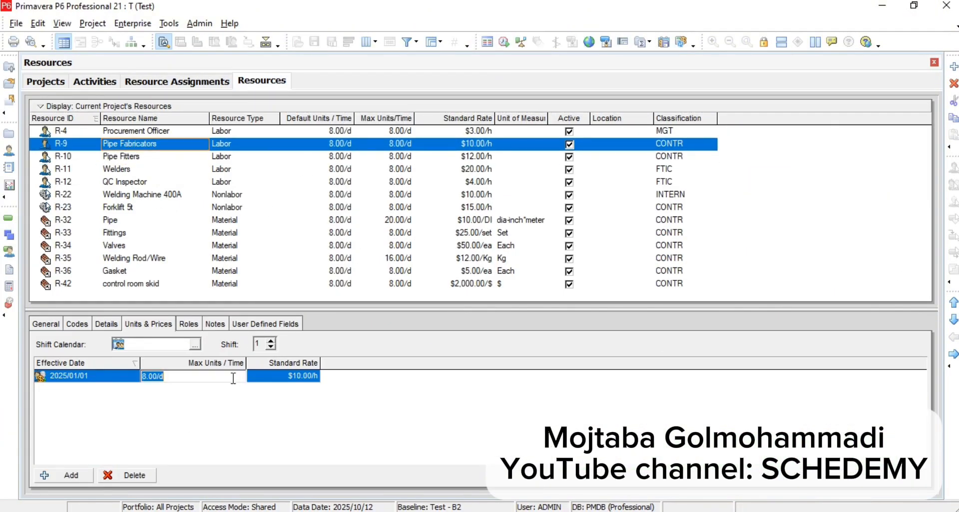
type("21")
key("Return")
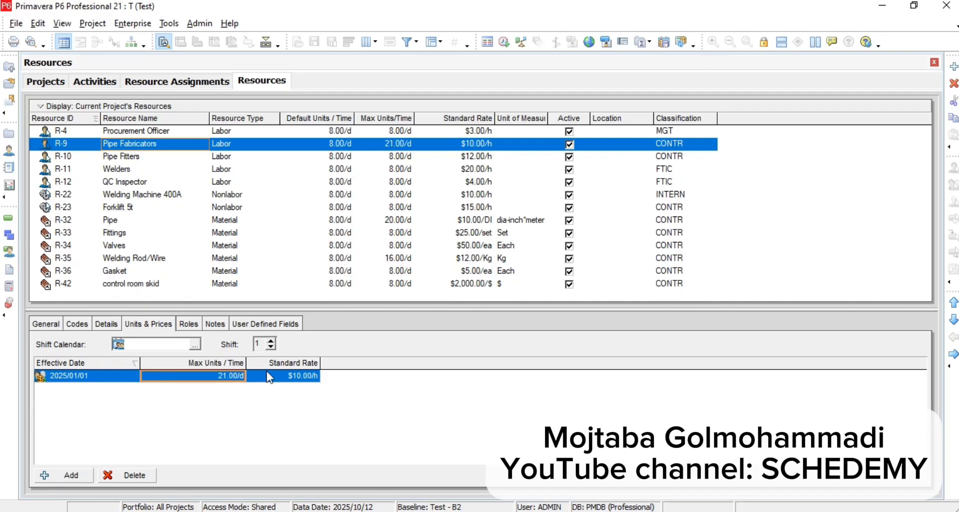
- Compare the Pipe Fabricators' usage profile with its limit in the Activities view and return to Resource Assignments
left_click(167, 82)
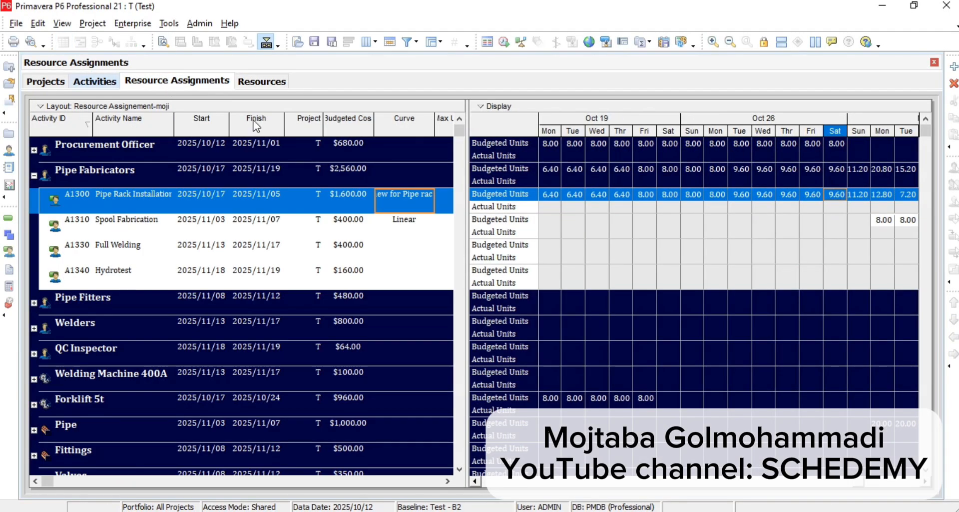
left_click(95, 81)
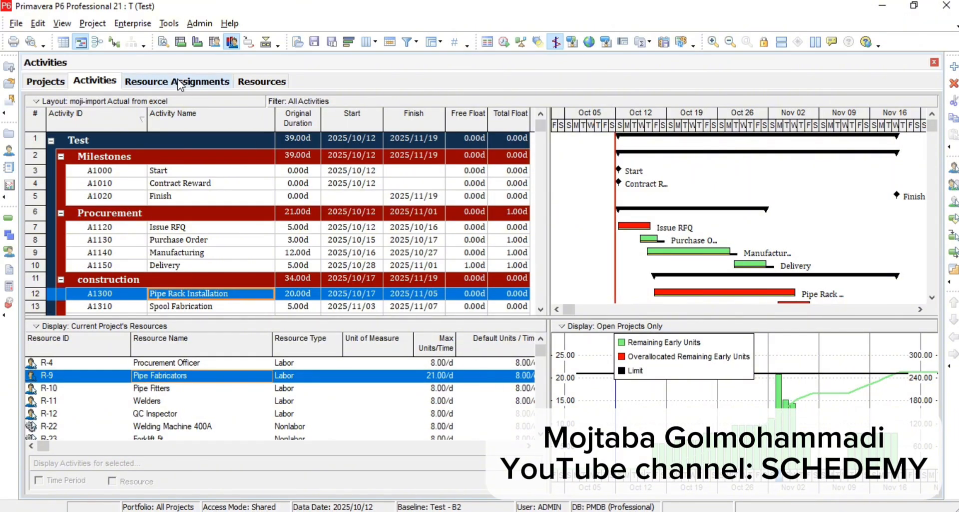
left_click(128, 79)
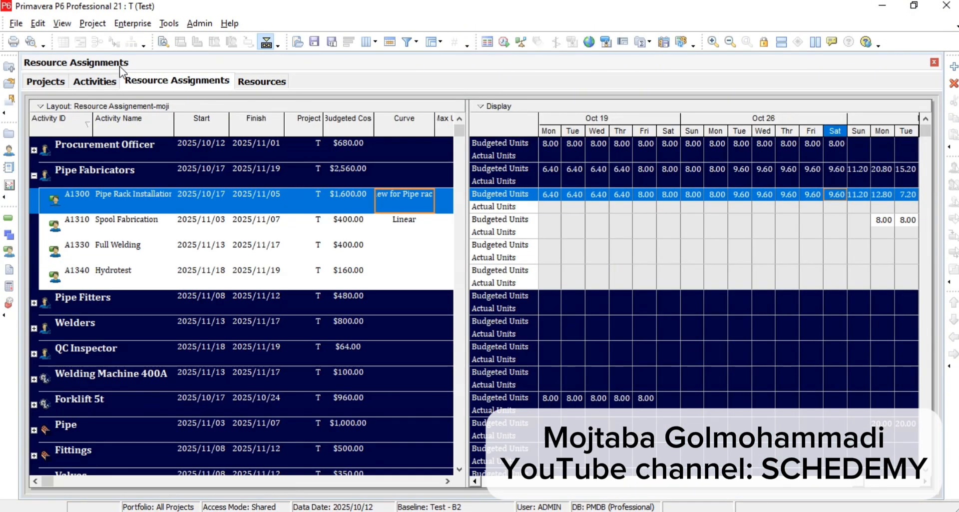
- Add the time-interval Budgeted Cost field to the assignment spreadsheet, below Budgeted Units
right_click(517, 205)
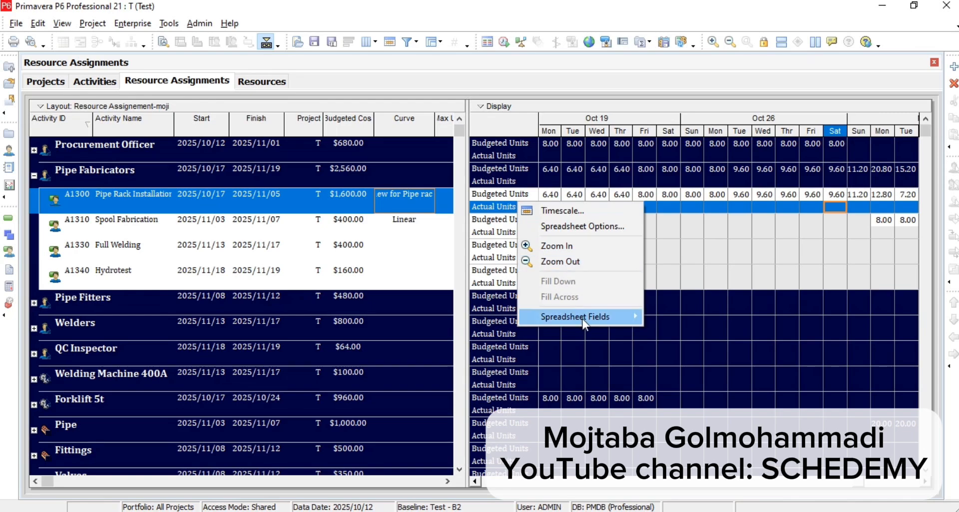
mouse_move(582, 316)
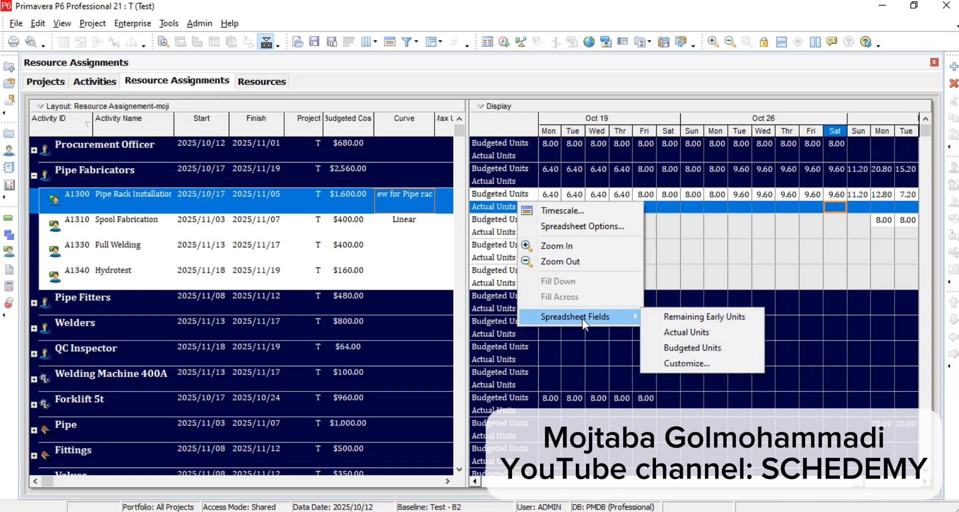
left_click(682, 363)
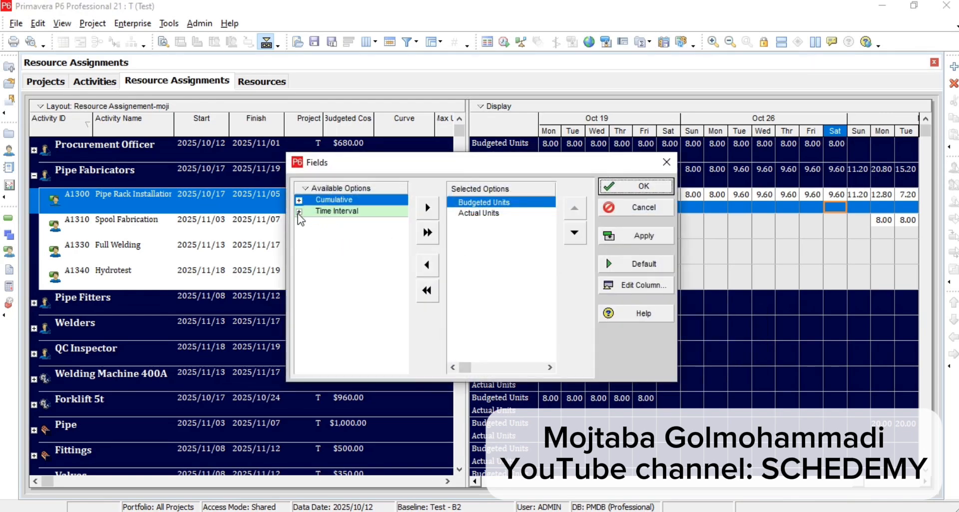
left_click(299, 212)
left_click(309, 223)
left_click(352, 257)
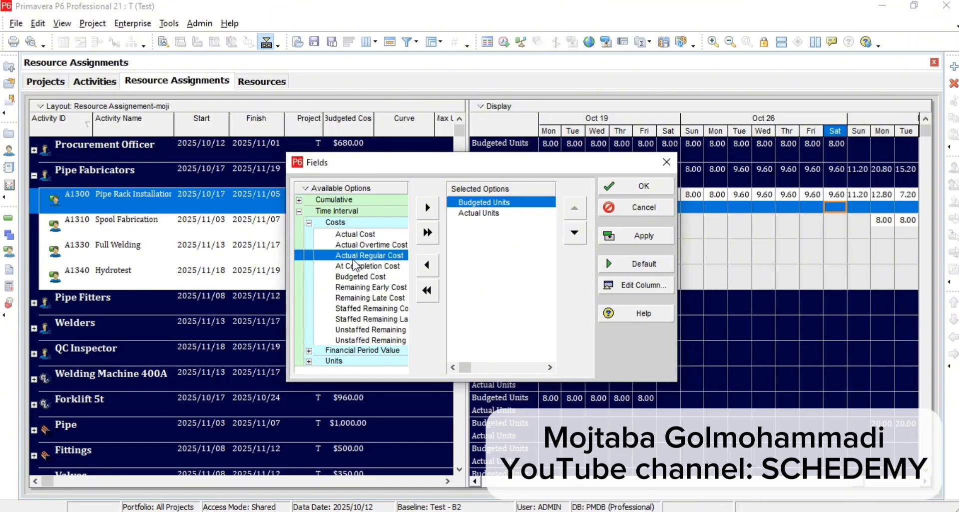
left_click(353, 274)
double_click(362, 278)
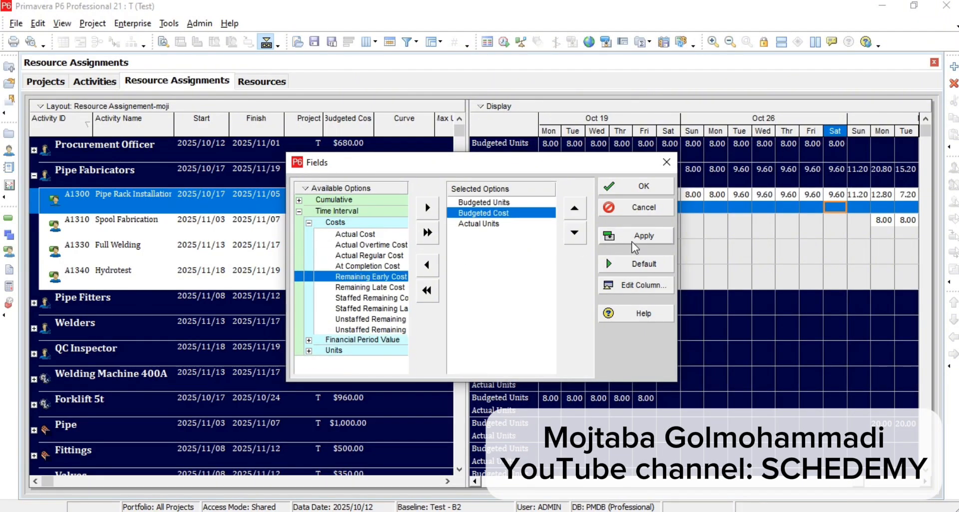
left_click(644, 236)
left_click(651, 192)
- Widen the spreadsheet's day columns and enlarge the assignment table to show the full Max Units/Time column
left_click_drag(741, 132, 826, 139)
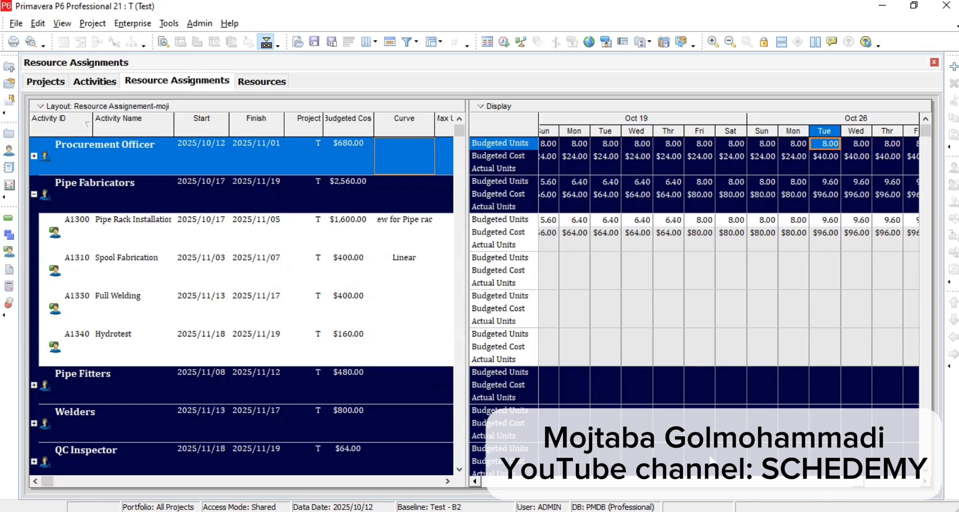
left_click(572, 483)
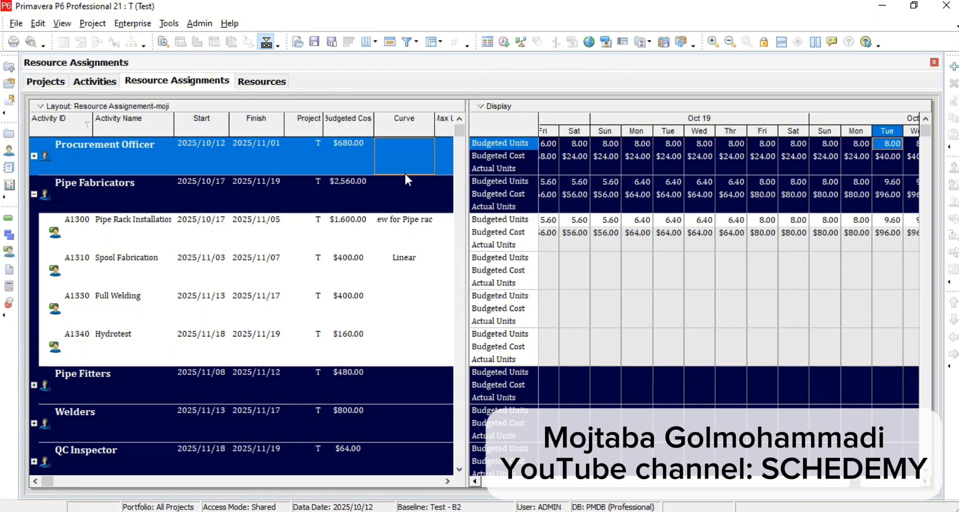
left_click_drag(468, 215, 543, 214)
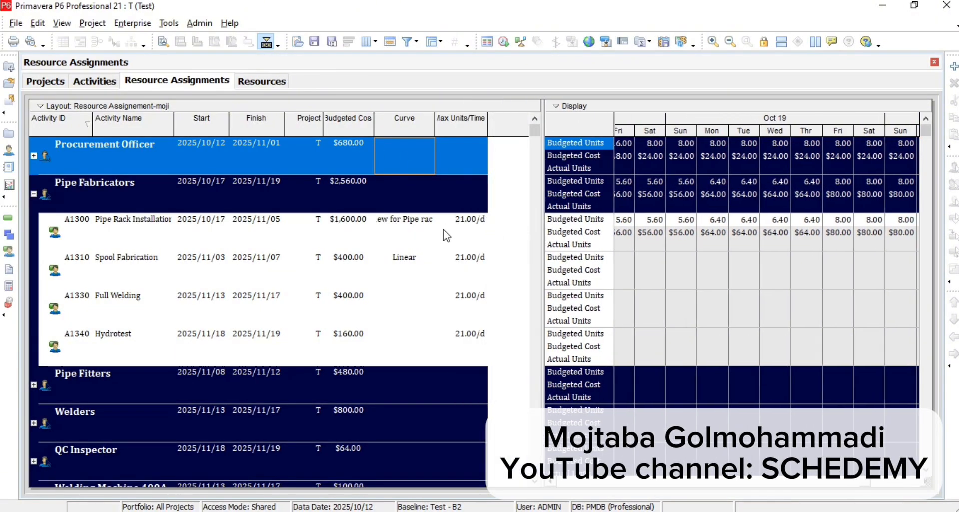
- Remove the "new for Pipe rack" curve from the Pipe Fabricators' Pipe Rack Installation assignment
left_click(415, 224)
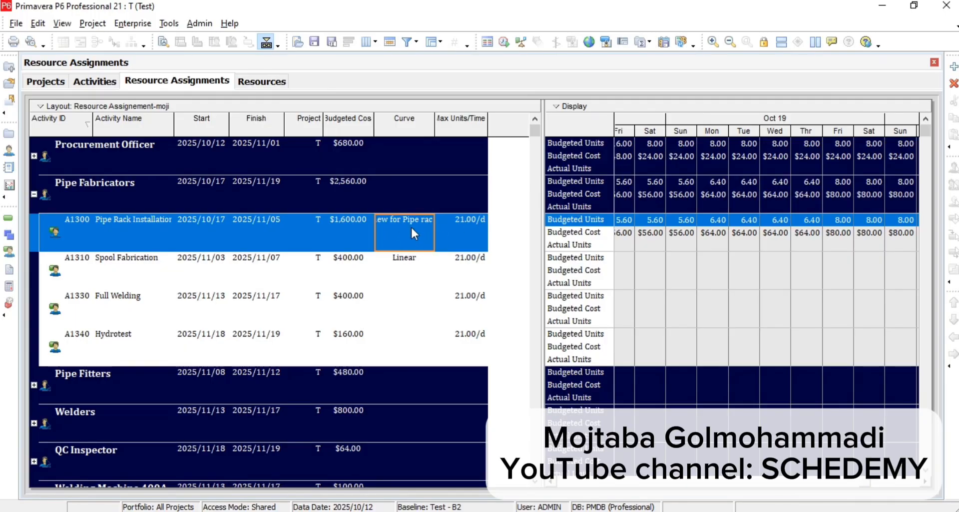
left_click(425, 227)
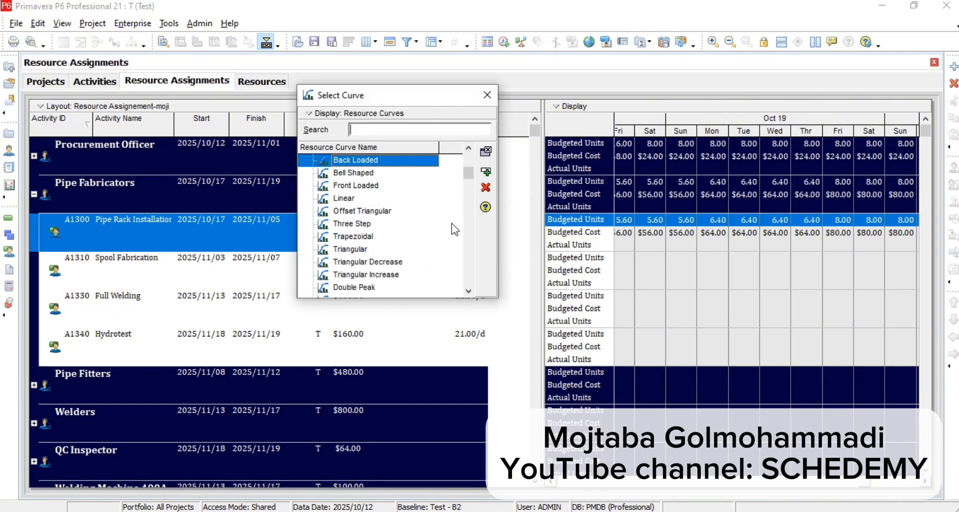
scroll(465, 292, "down", 3)
left_click(374, 287)
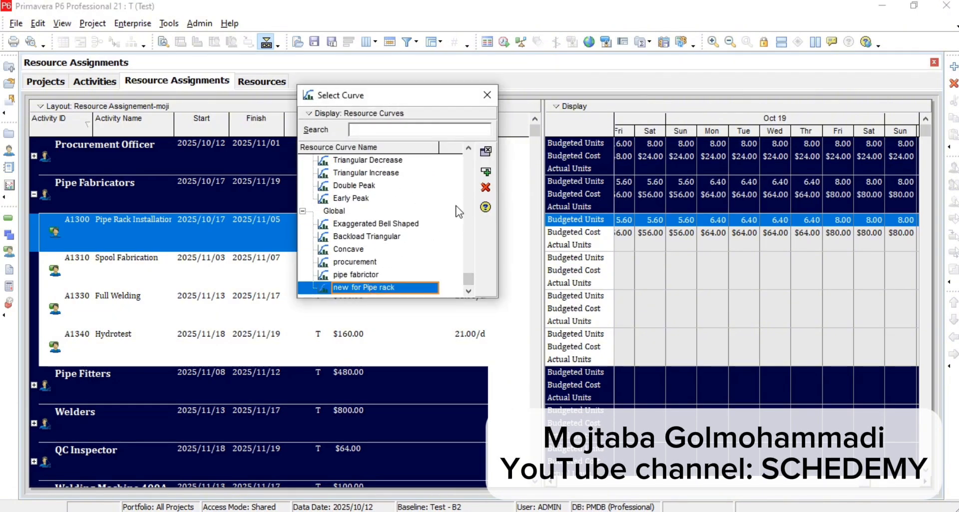
left_click(487, 176)
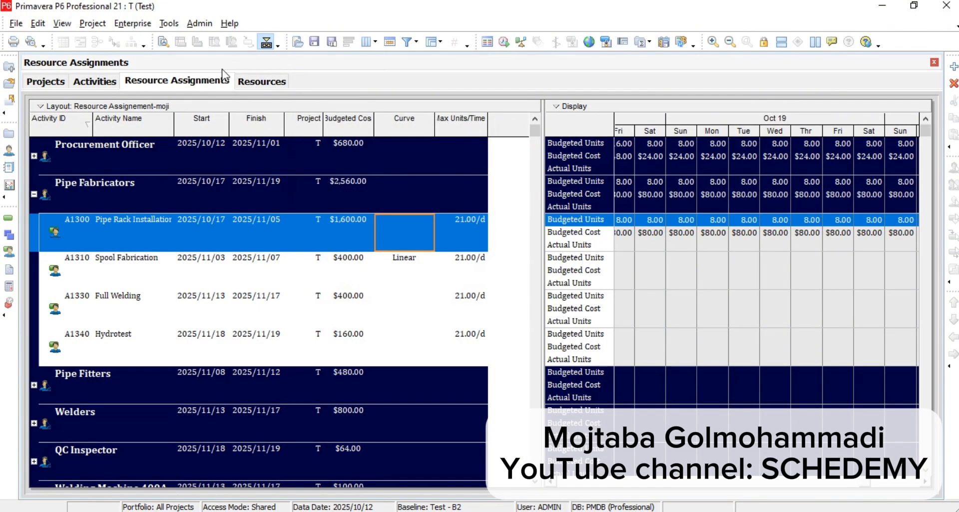
- Review the usage profiles of Pipe Fabricators and Pipe Fitters in the Activities view
left_click(108, 84)
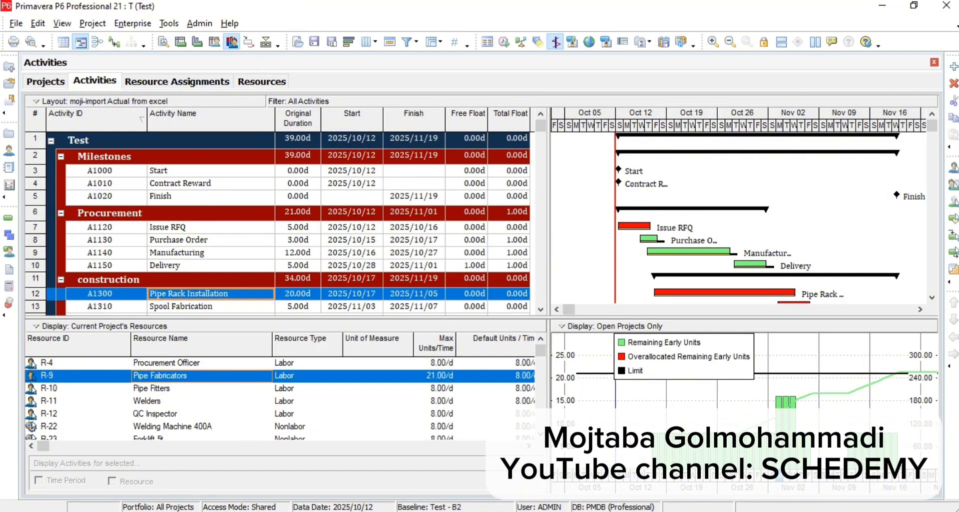
left_click(220, 266)
left_click(265, 297)
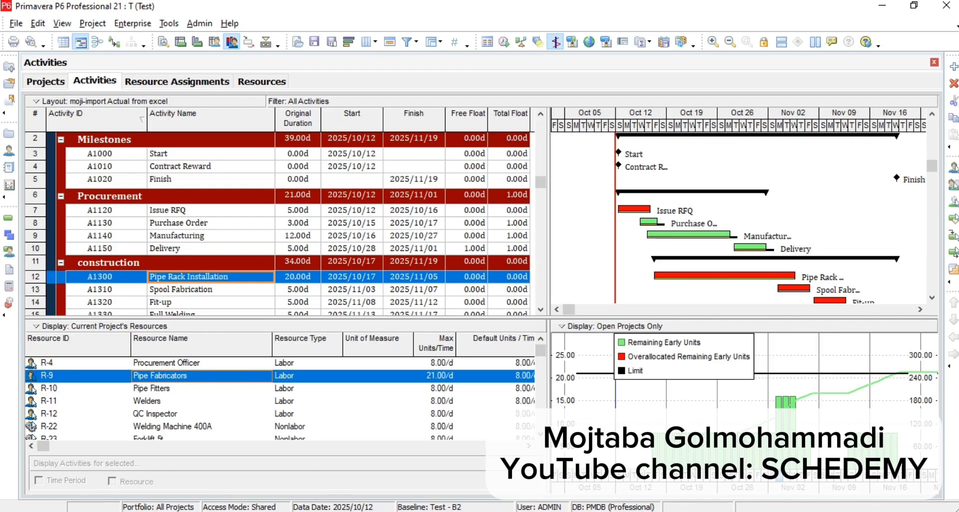
left_click(152, 387)
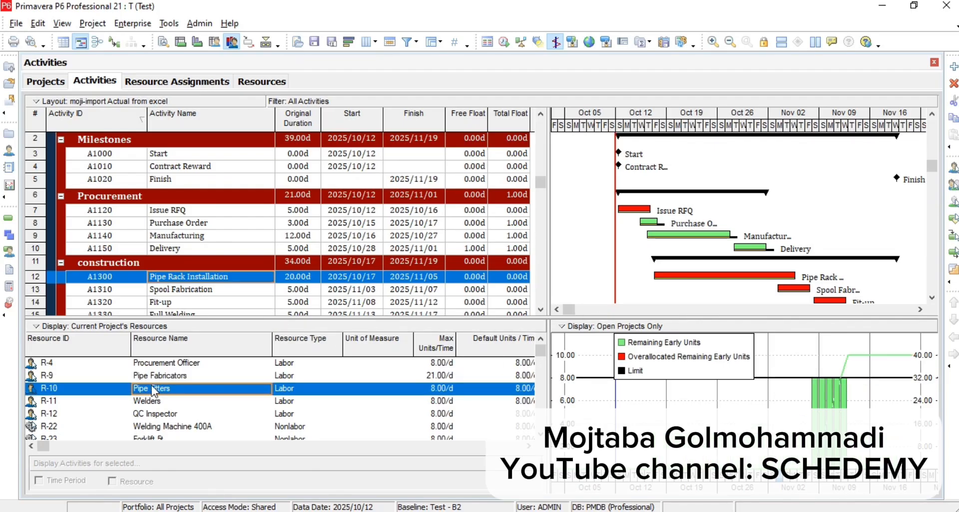
left_click(190, 376)
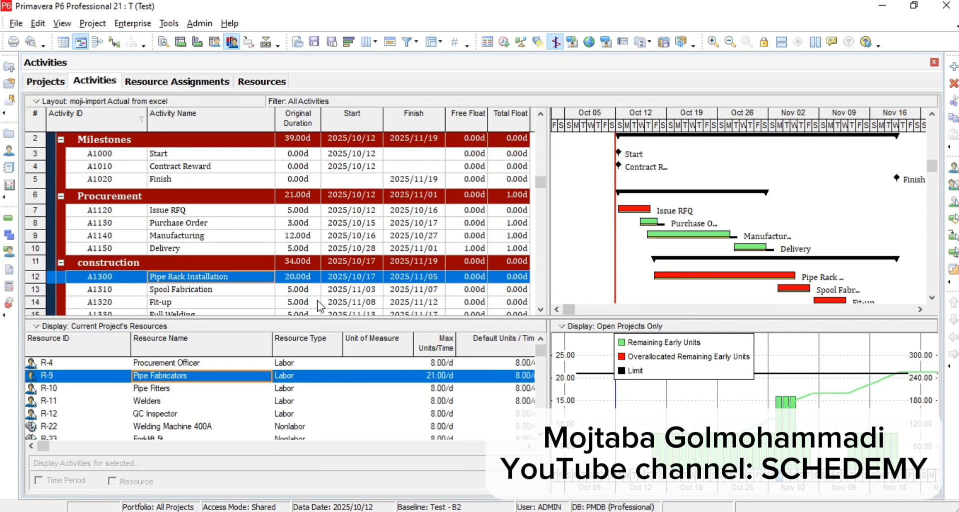
- Check the curve choices for the Pipe Rack Installation assignment in Resource Assignments, leaving the selection without assigning one
left_click(176, 82)
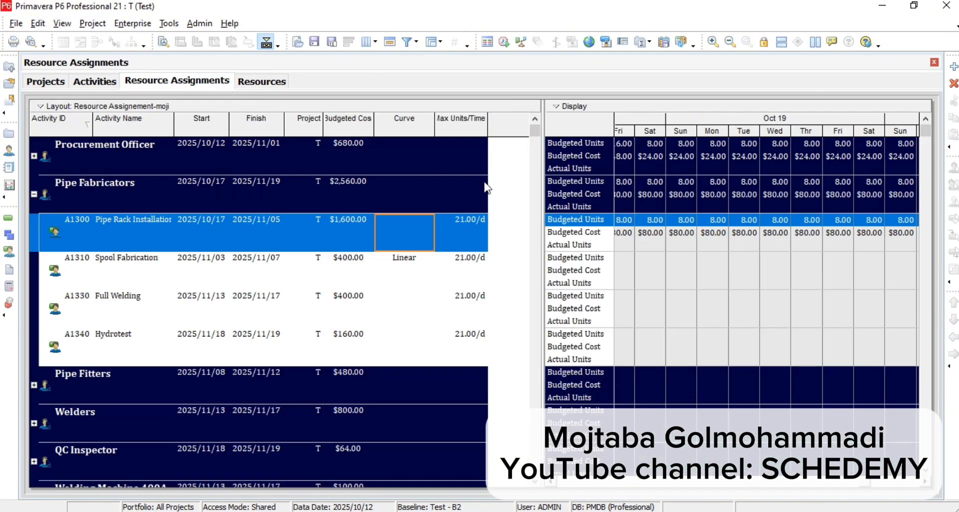
left_click(417, 240)
left_click(427, 235)
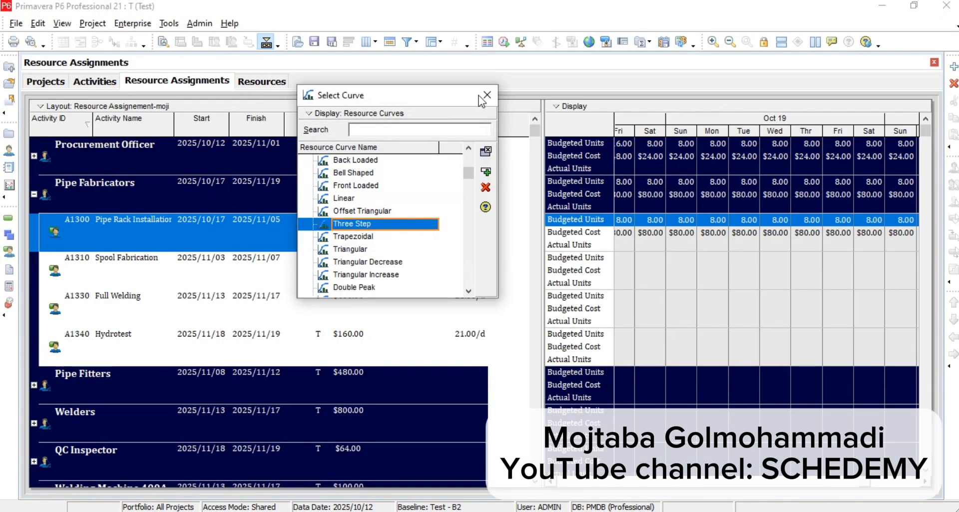
left_click(485, 97)
- Open the enterprise resource curves dictionary
left_click(133, 24)
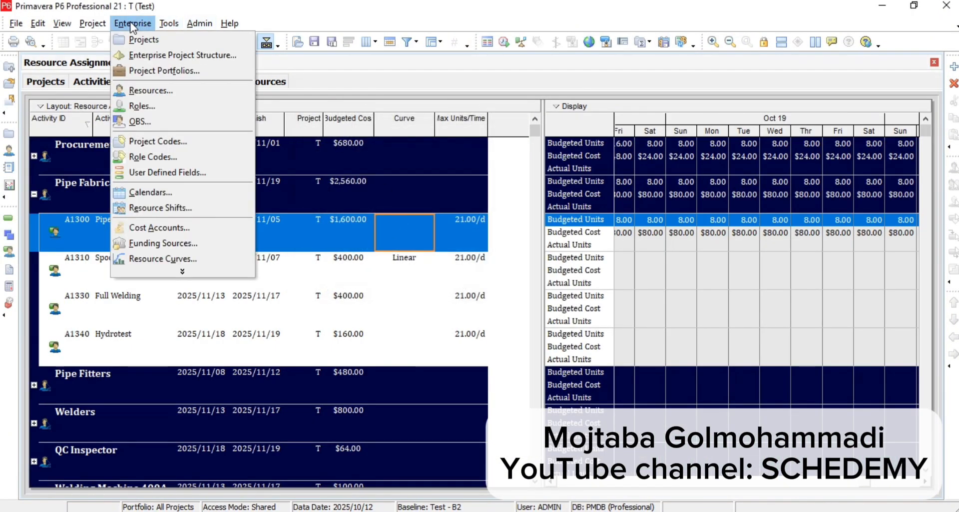
left_click(151, 259)
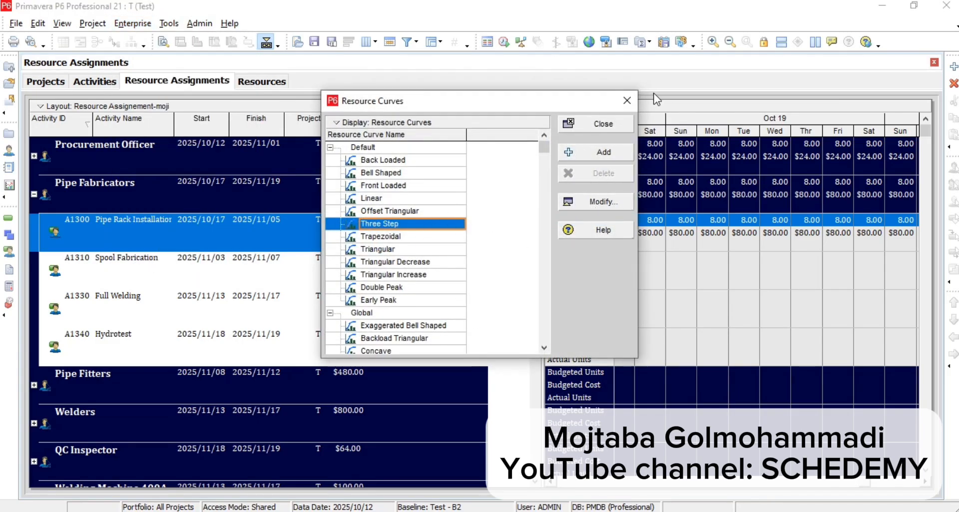
- Close the resource curves dictionary and check the curve fields of Pipe Fabricators' Spool Fabrication and Full Welding assignments
left_click(627, 100)
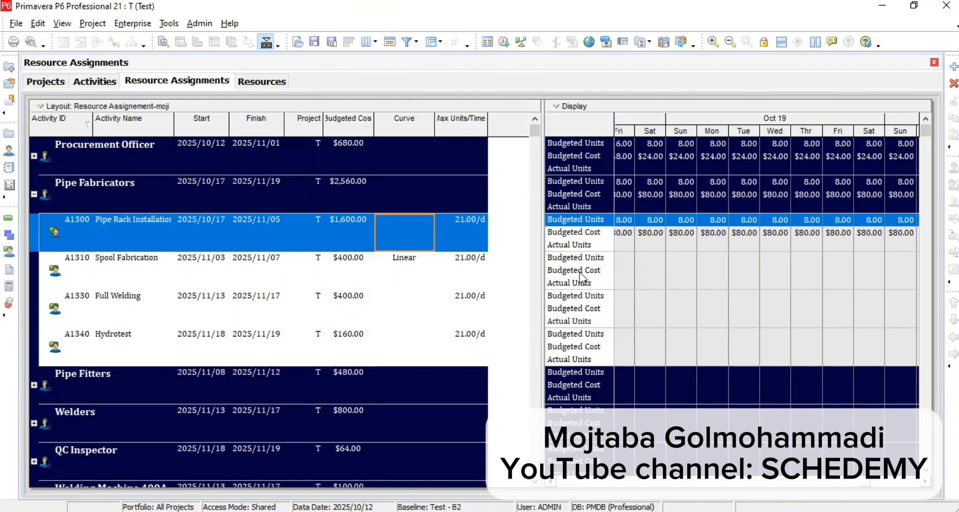
left_click(411, 272)
left_click(419, 300)
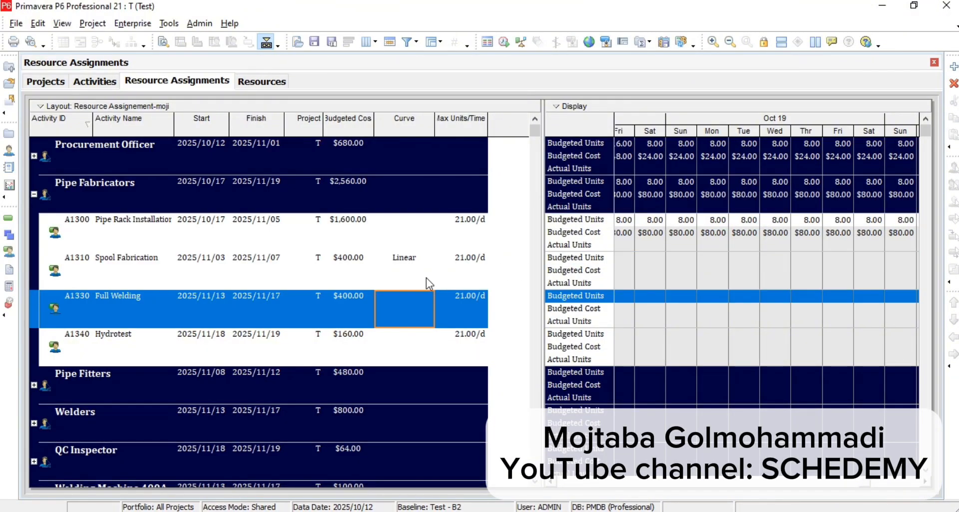
left_click(414, 269)
left_click(407, 298)
- Examine the daily budgeted units and cost of the Pipe material's Spool Fabrication assignment in the week of Nov 02
left_click(35, 194)
scroll(94, 261, "down", 3)
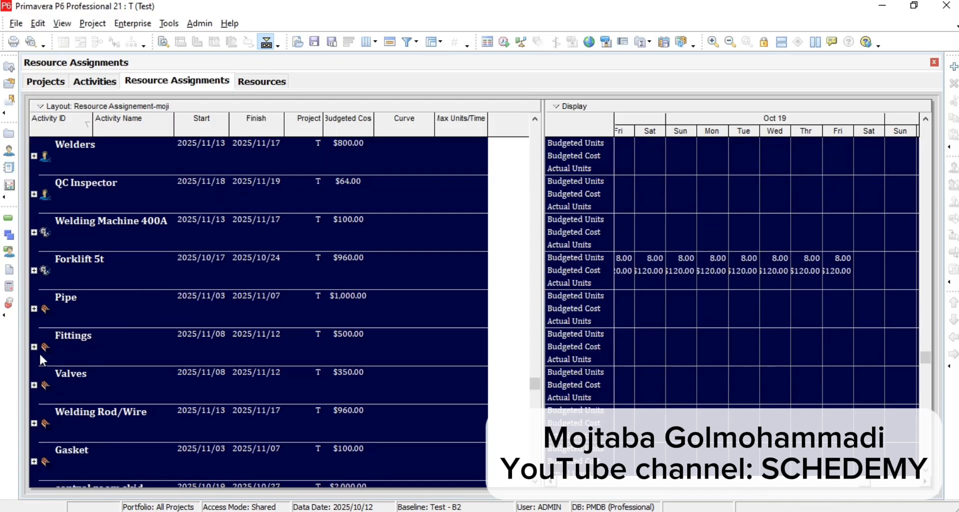
left_click(34, 308)
left_click(209, 357)
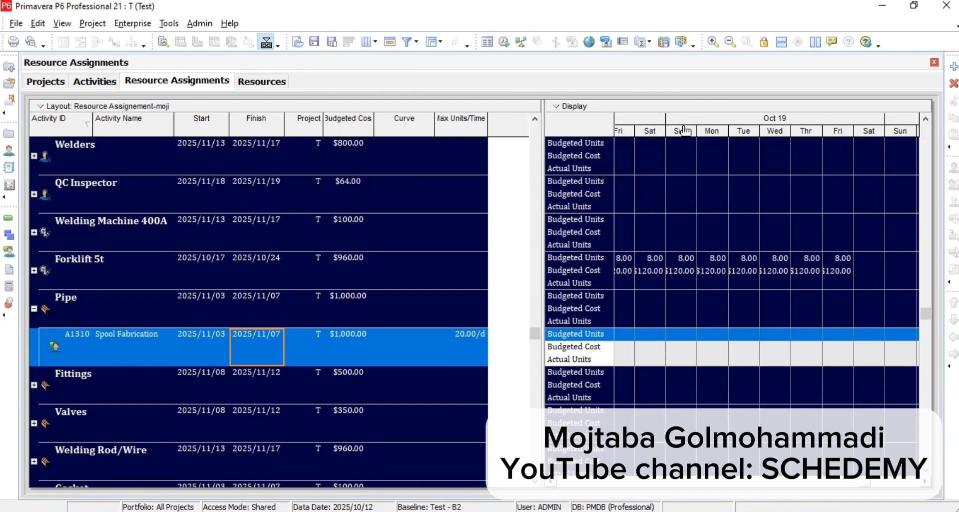
left_click_drag(688, 134, 610, 126)
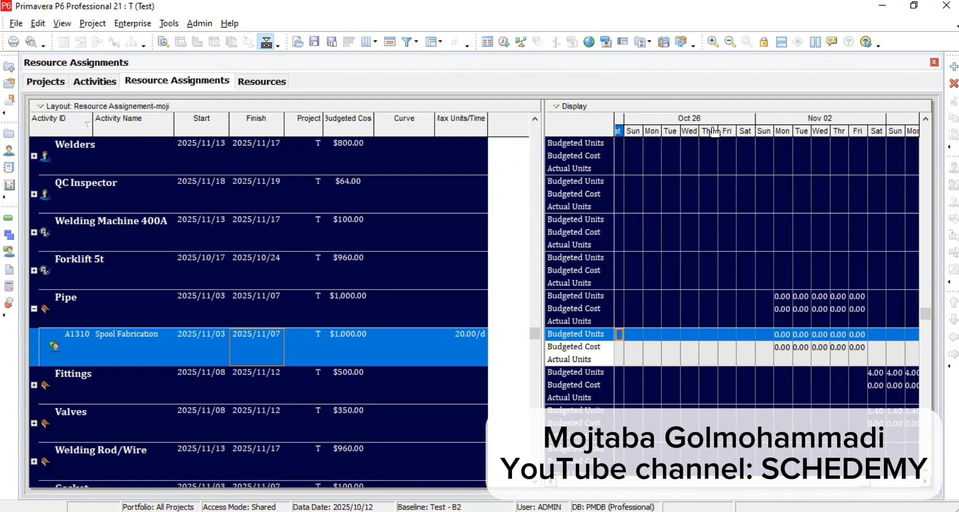
left_click_drag(716, 134, 635, 124)
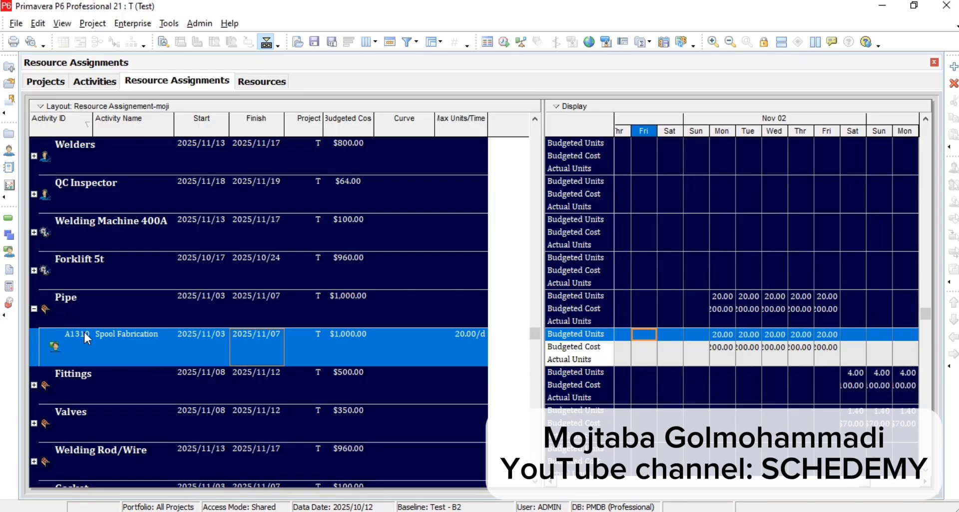
- Collapse Pipe and examine the daily budgeted units and cost of the control room skid's Manufacturing assignment in the weeks of Oct 19 and Oct 26
left_click(35, 309)
scroll(55, 380, "down", 1)
left_click(34, 461)
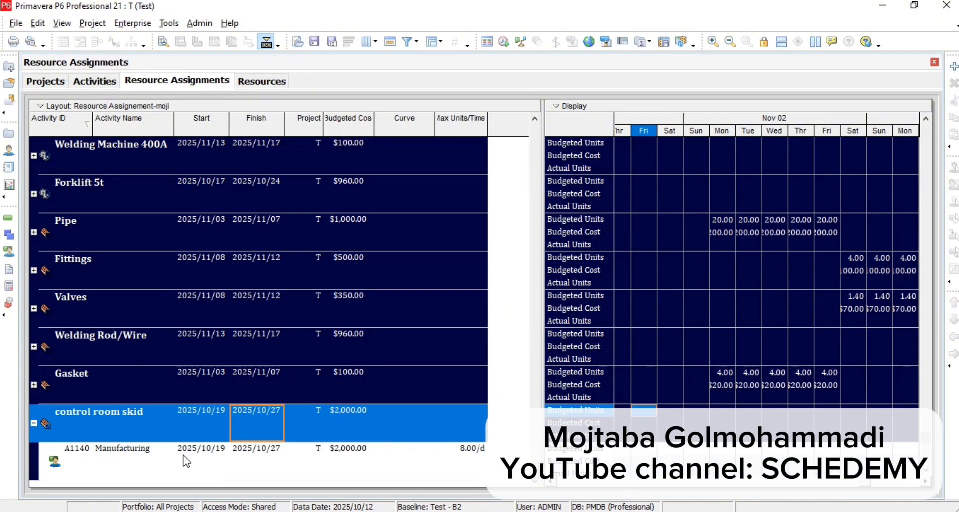
left_click(240, 451)
left_click(358, 457)
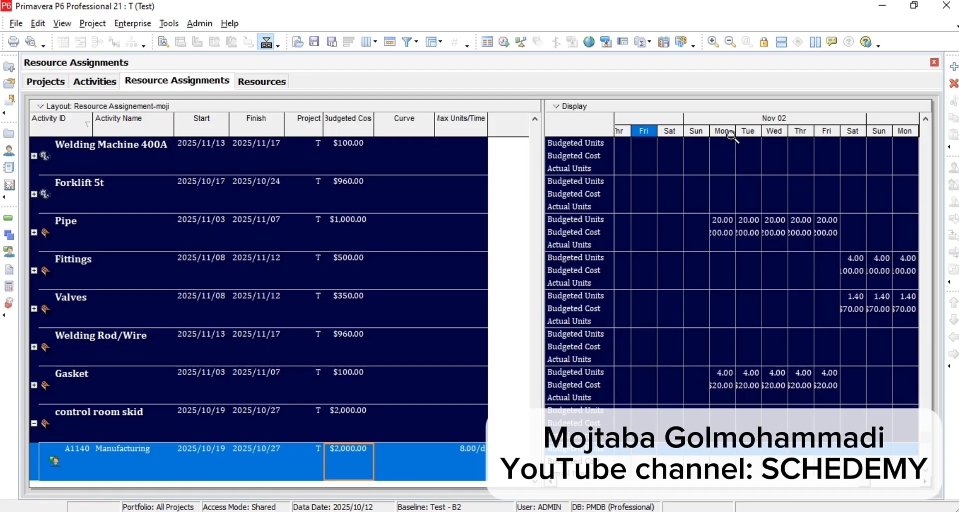
left_click_drag(733, 135, 378, 142)
left_click_drag(801, 124, 929, 125)
left_click_drag(718, 123, 913, 129)
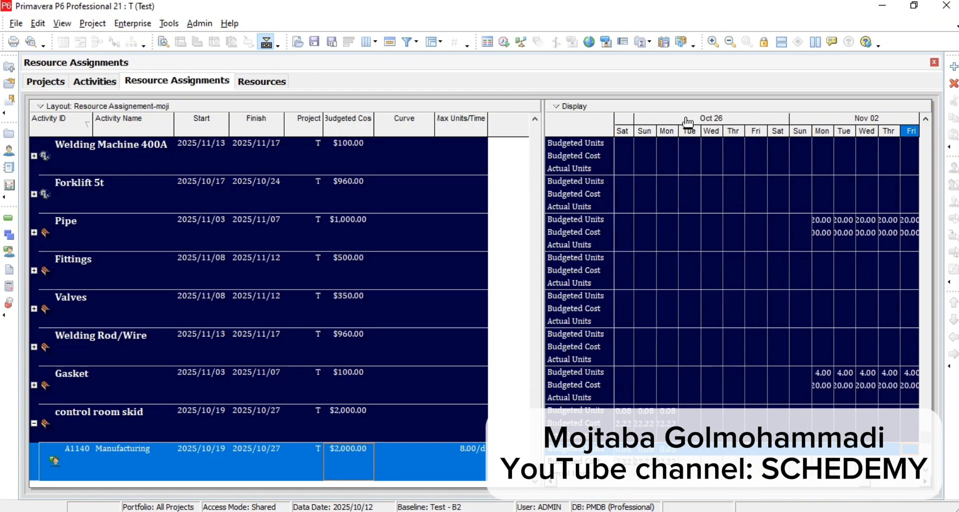
left_click_drag(689, 121, 853, 126)
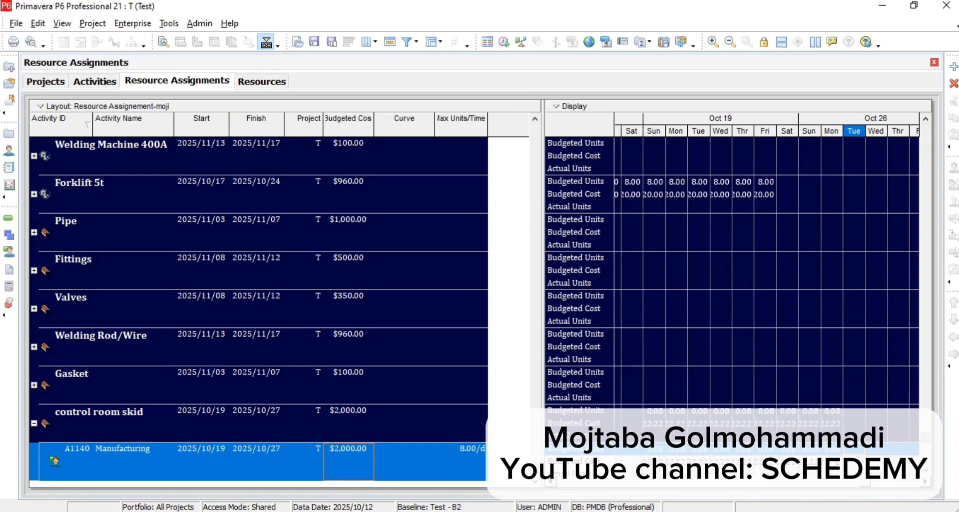
scroll(733, 269, "down", 1)
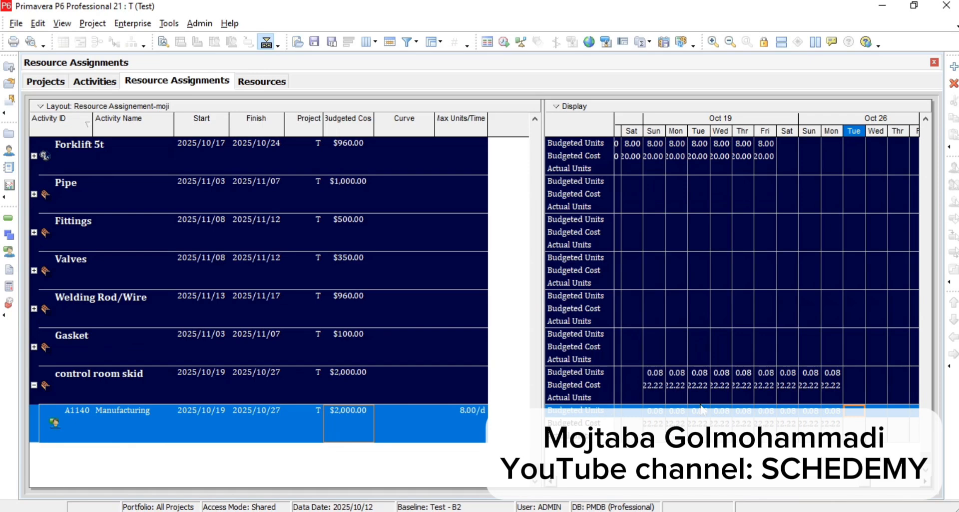
mouse_move(718, 130)
left_mouse_down()
mouse_move(801, 126)
mouse_move(728, 127)
left_mouse_up()
- Remove Actual Units and Budgeted Units from the assignment spreadsheet's time interval fields, keeping only Budgeted Cost
right_click(677, 306)
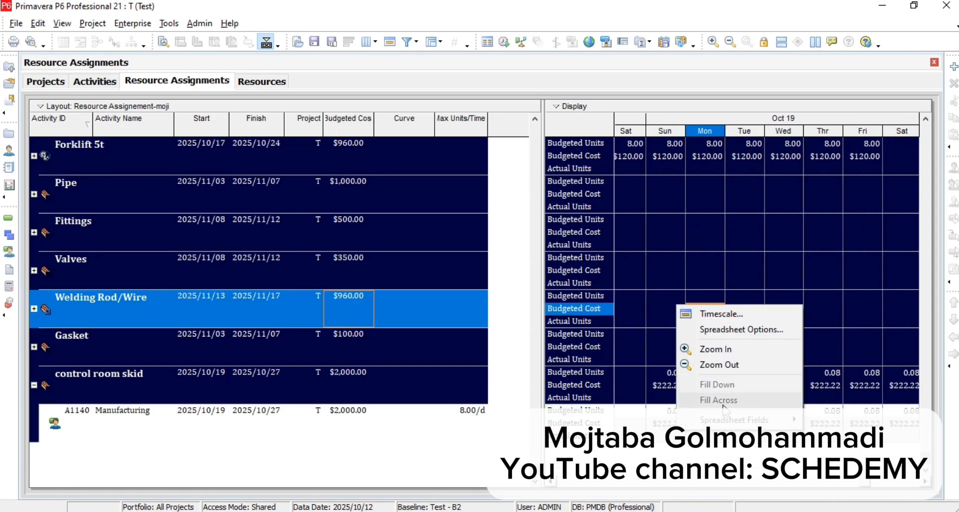
mouse_move(739, 420)
left_click(833, 456)
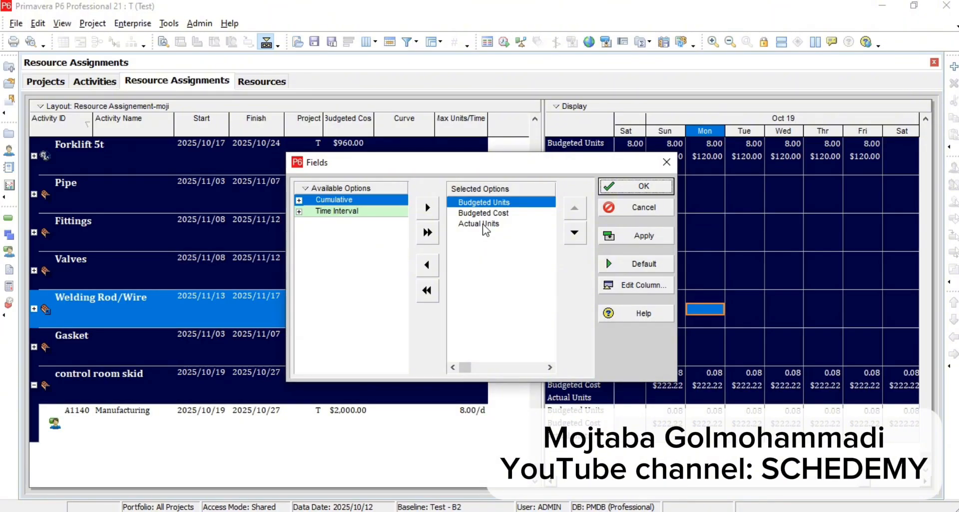
double_click(483, 223)
double_click(483, 203)
left_click(639, 235)
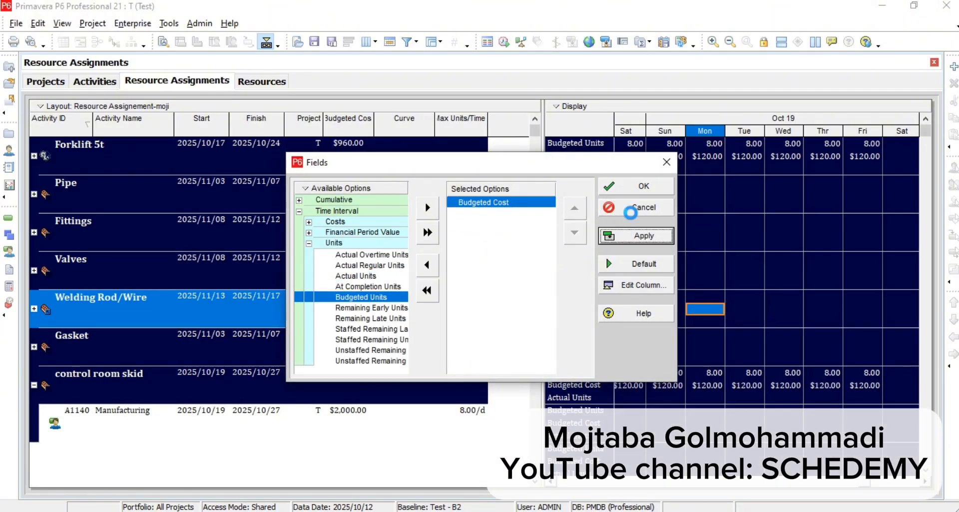
left_click(631, 213)
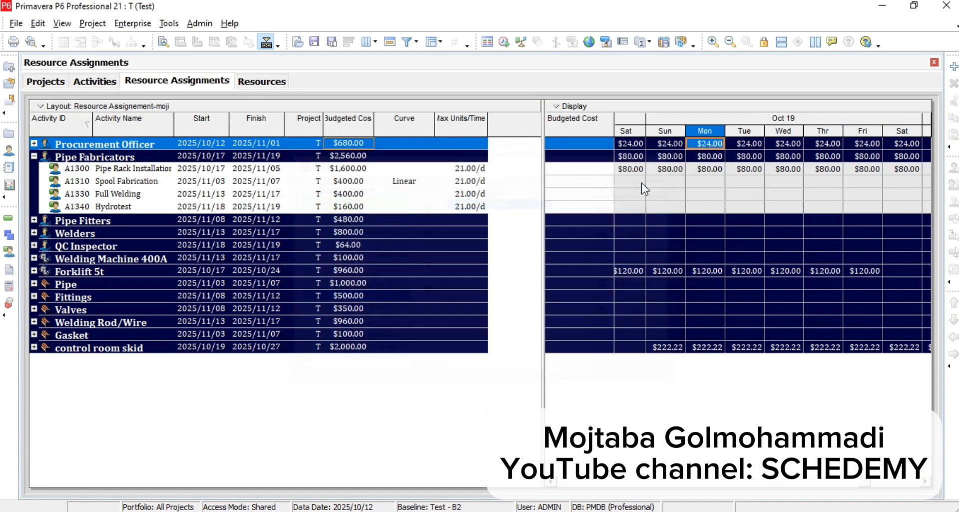
- Expand control room skid, collapse Pipe Fabricators, and widen the spreadsheet to show all of the Manufacturing assignment's daily costs
left_click(34, 347)
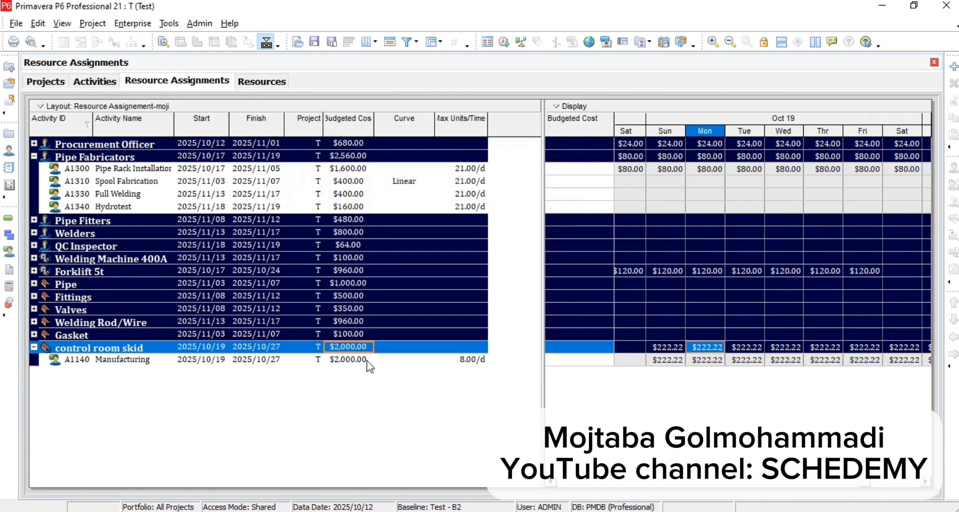
left_click(35, 157)
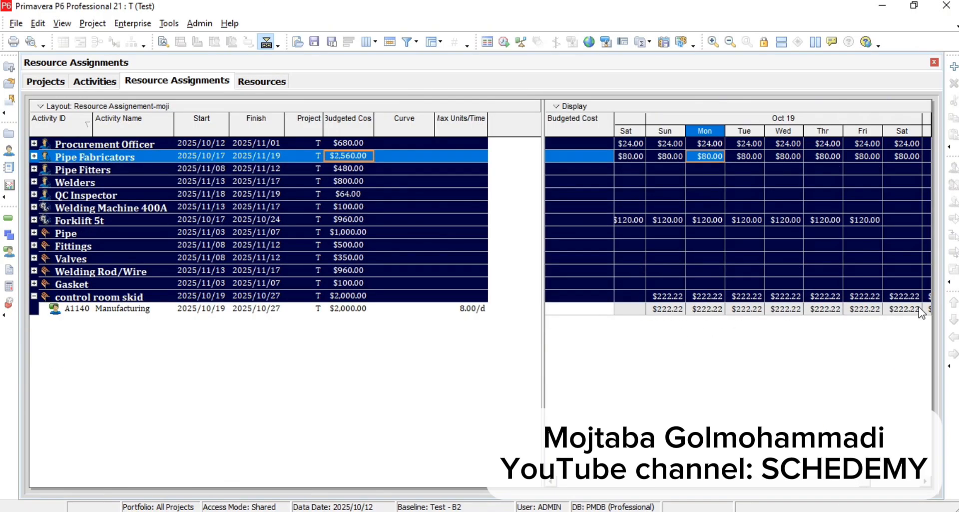
left_click(926, 481)
left_click(926, 481)
left_click(926, 480)
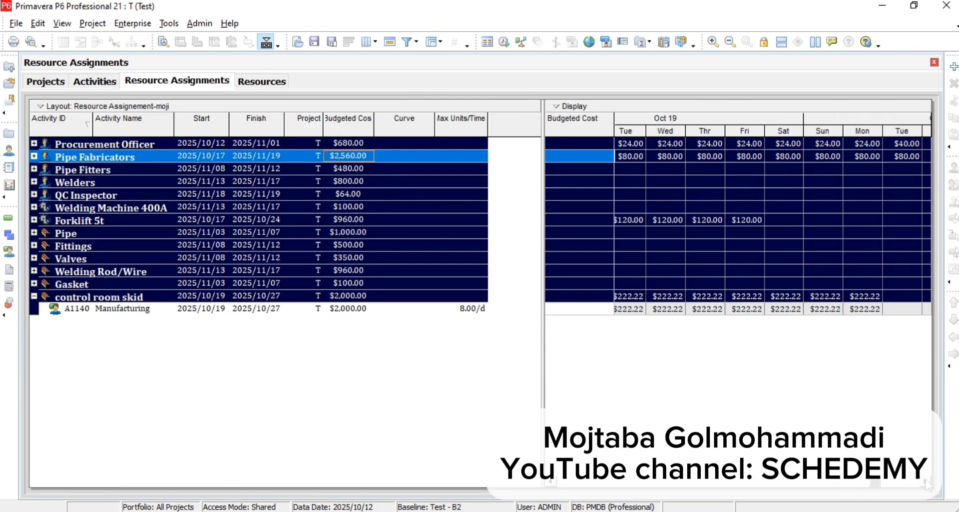
left_click_drag(541, 128, 454, 130)
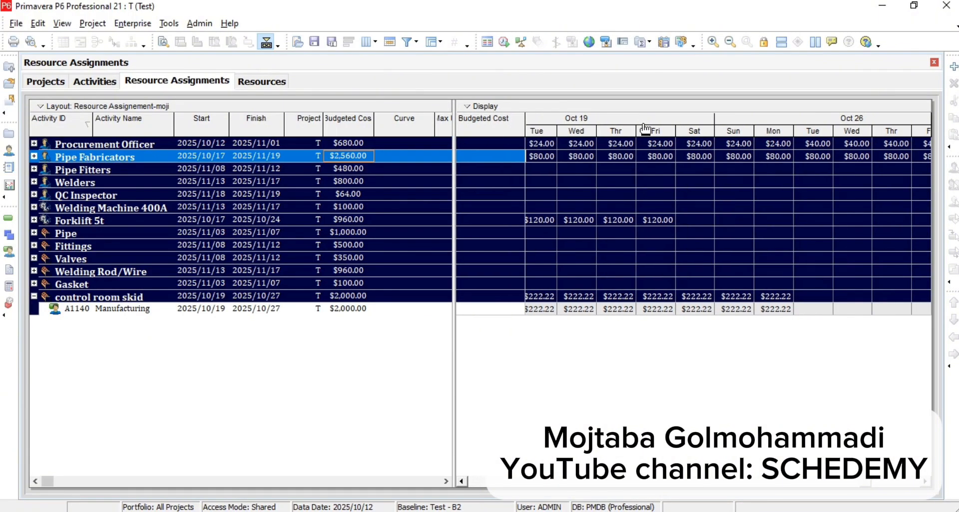
left_click_drag(646, 133, 723, 128)
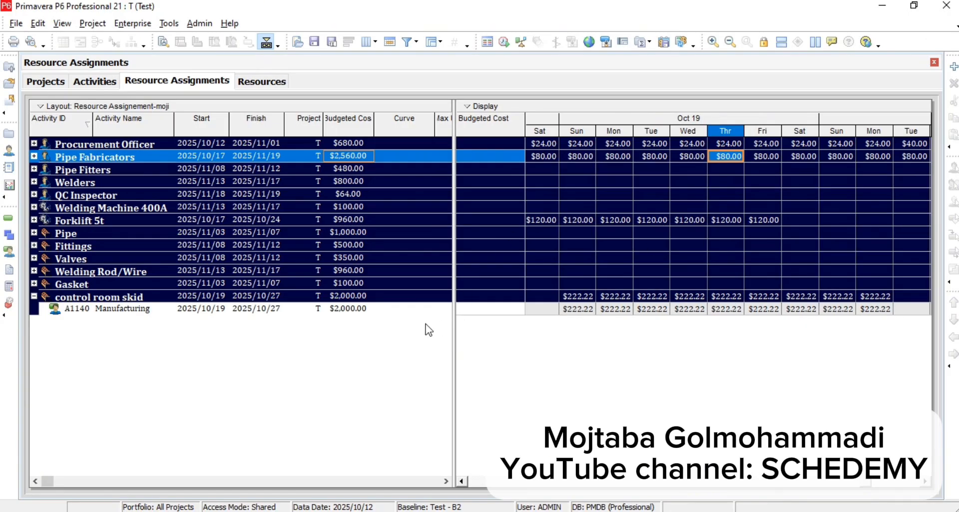
- Review the duration percentages of the global "procurement" curve in the enterprise resource curves dictionary without changing them
left_click(132, 23)
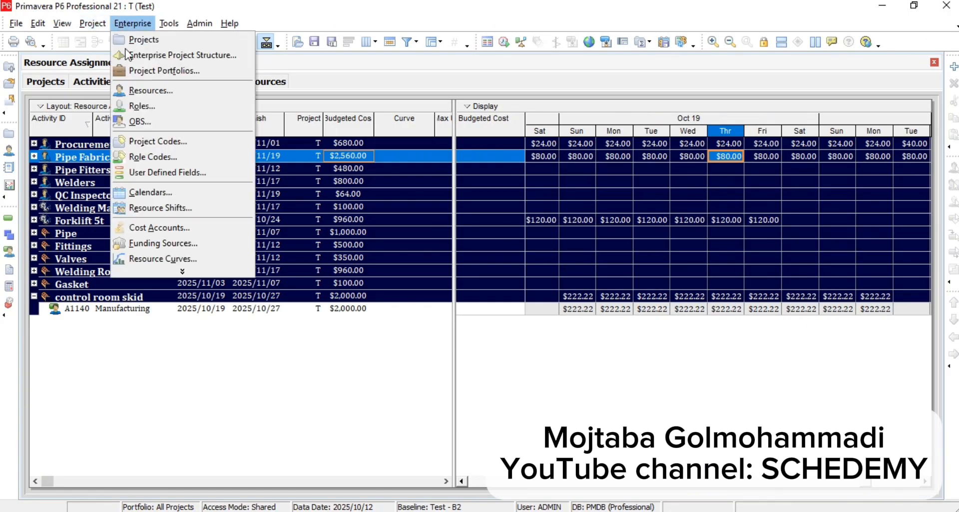
left_click(153, 259)
left_click(391, 274)
scroll(393, 284, "down", 2)
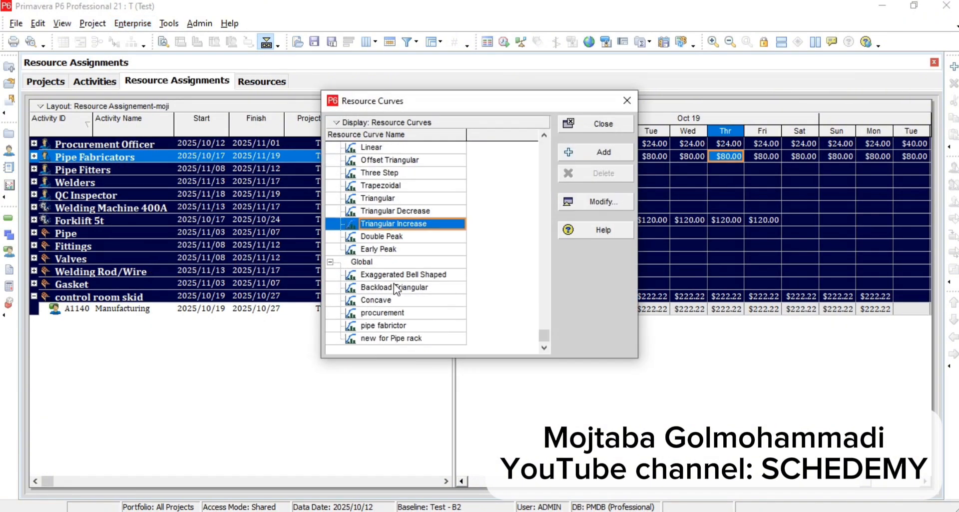
left_click(383, 314)
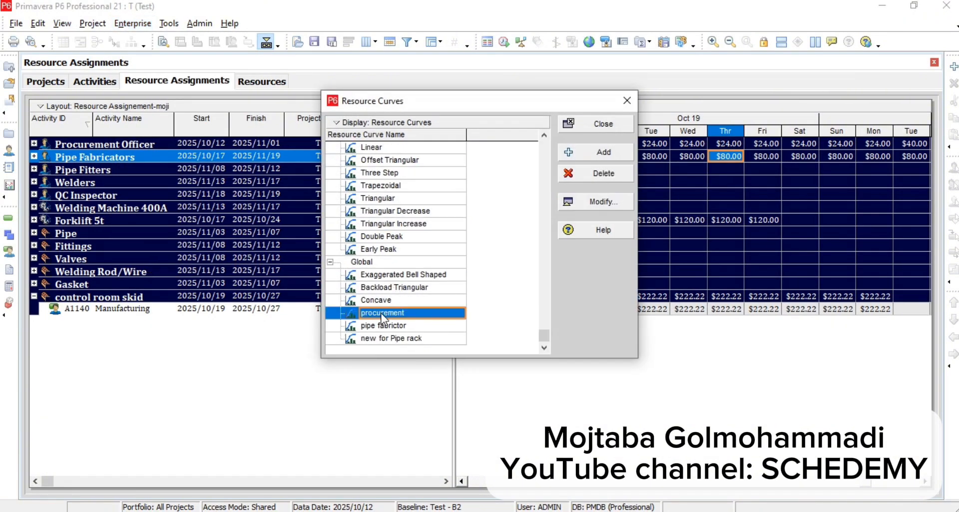
left_click(579, 201)
left_click(490, 297)
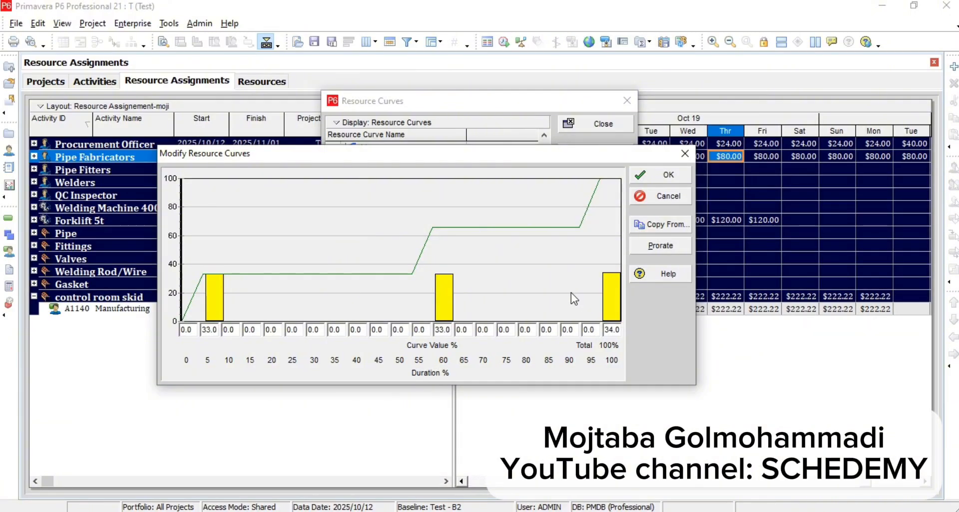
left_click(665, 176)
left_click(620, 126)
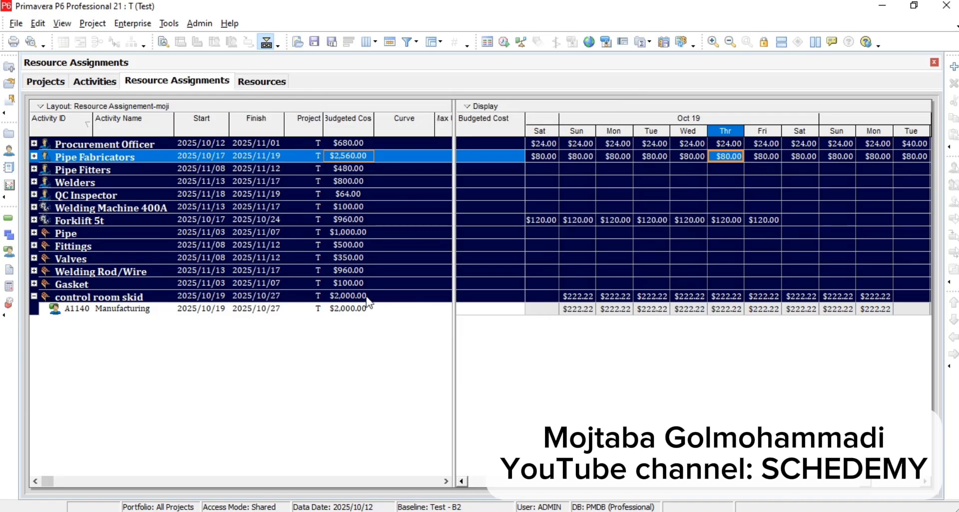
- Assign the "procurement" curve to the control room skid's Manufacturing assignment and check its budgeted cost for the first day
left_click(396, 309)
left_click(427, 310)
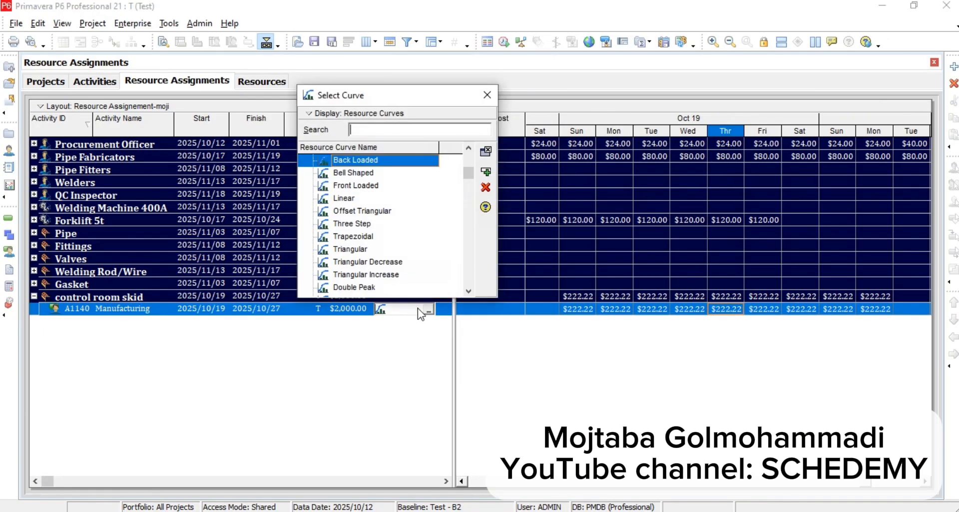
left_click(385, 261)
scroll(385, 261, "down", 3)
left_click(347, 261)
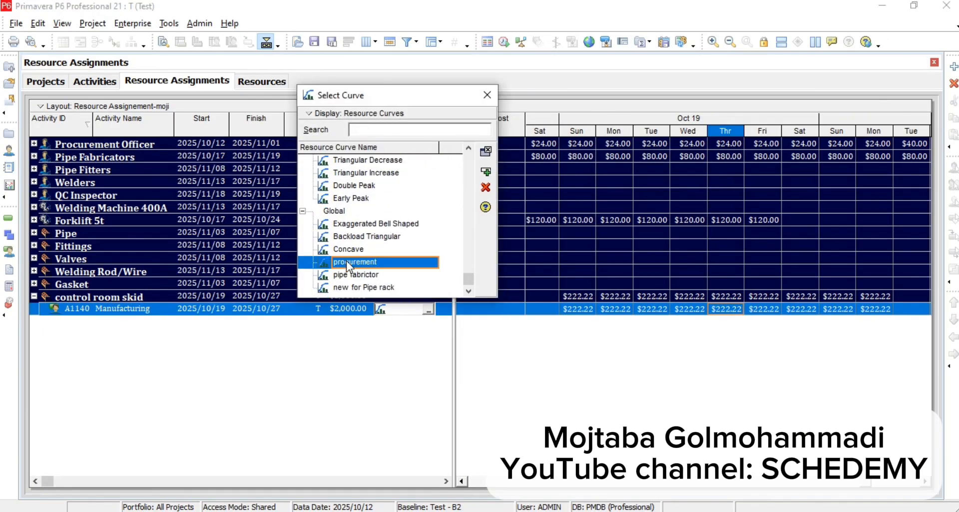
left_click(485, 171)
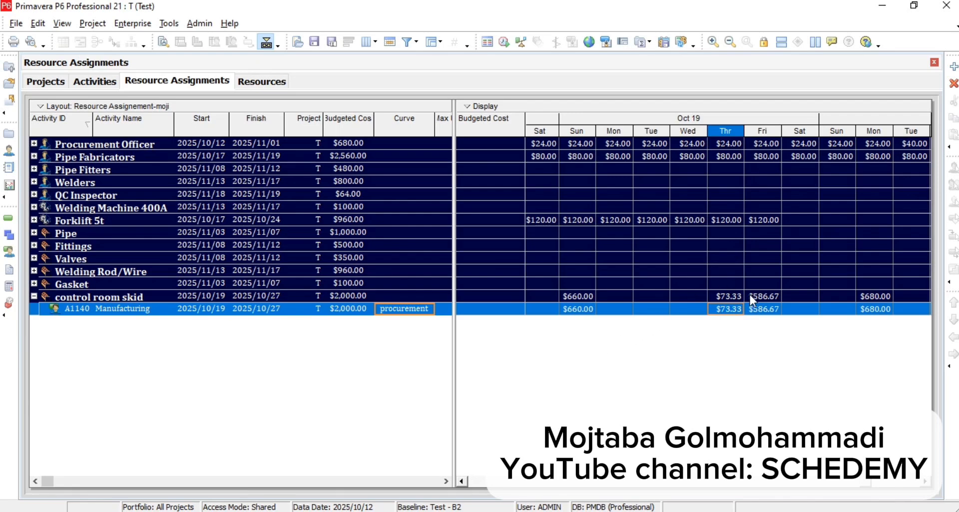
left_click(586, 310)
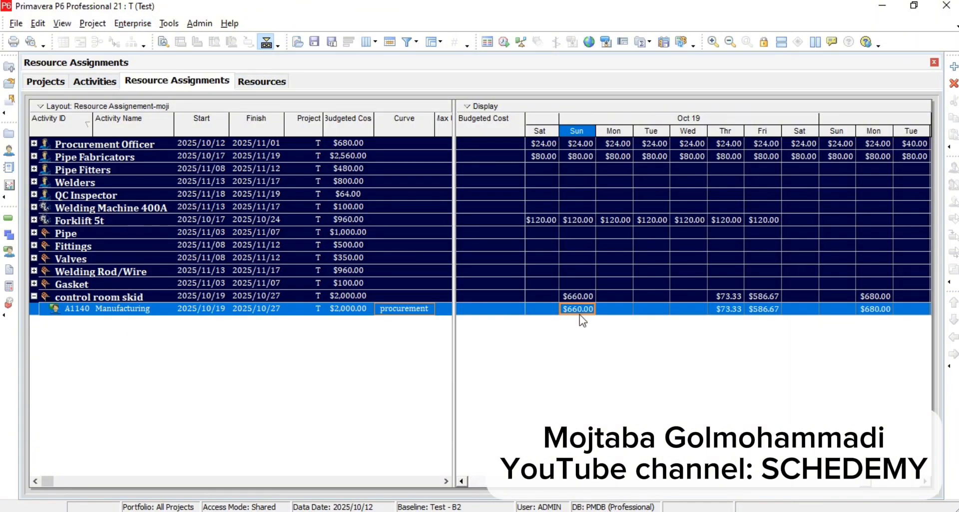
- Compare Manufacturing's cost in the activity usage profile with Purchase Order, Pipe Rack Installation and Hydrotest, then return to Resource Assignments
left_click(104, 83)
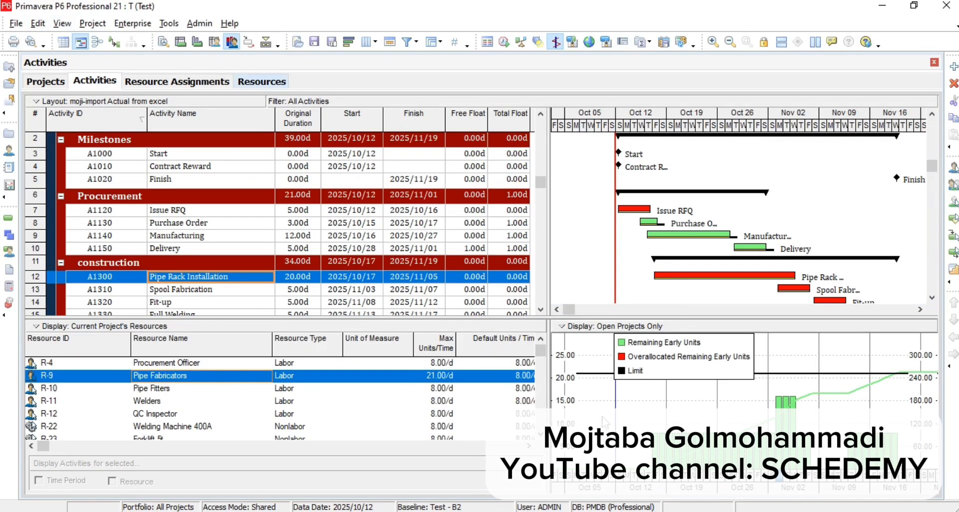
left_click(204, 45)
left_click(181, 224)
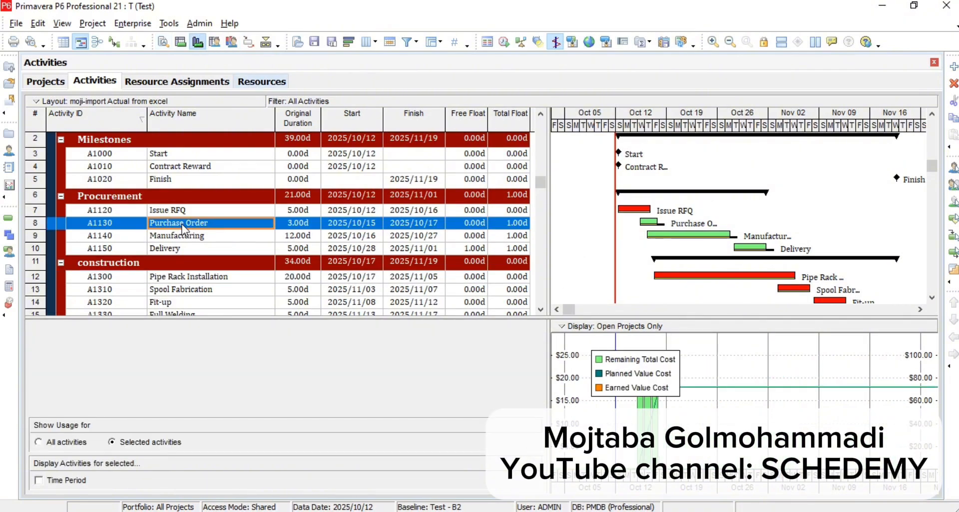
left_click(191, 236)
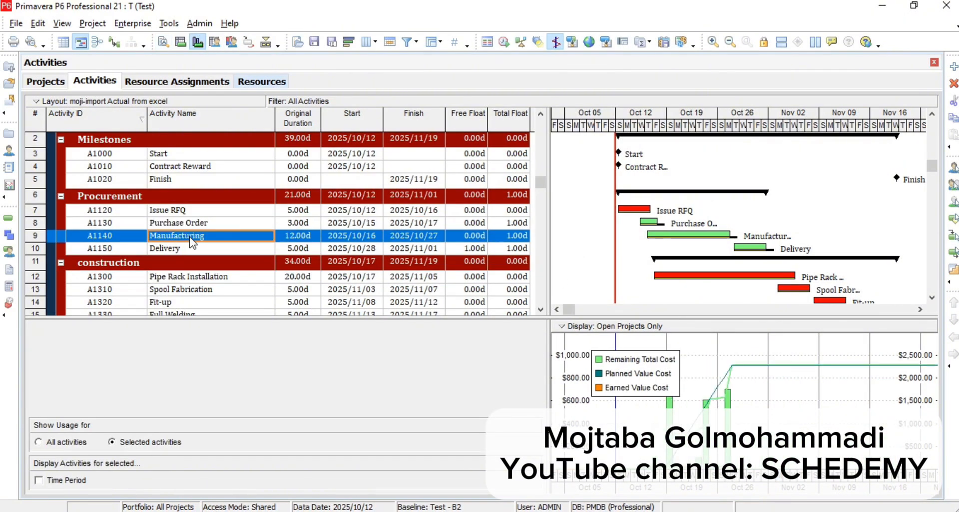
left_click(200, 276)
scroll(200, 271, "down", 1)
left_click(177, 306)
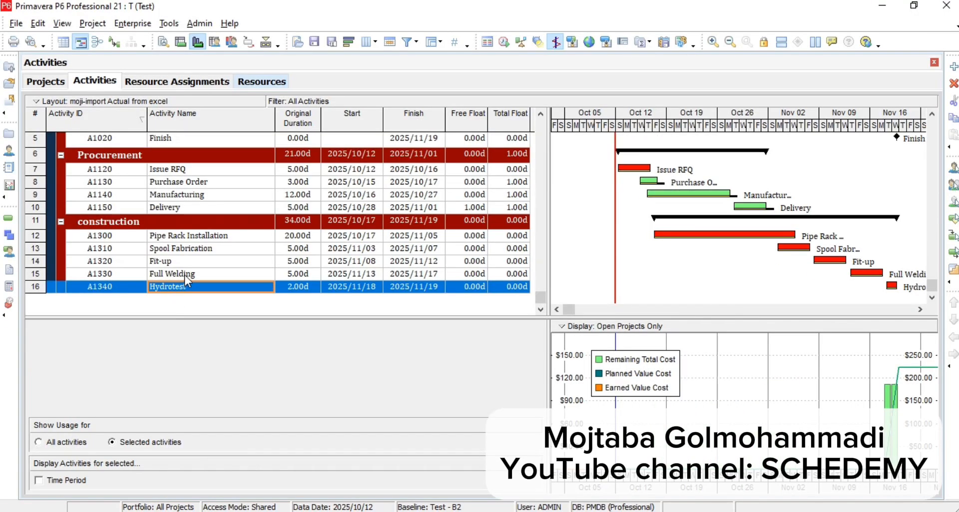
scroll(195, 225, "up", 1)
left_click(196, 209)
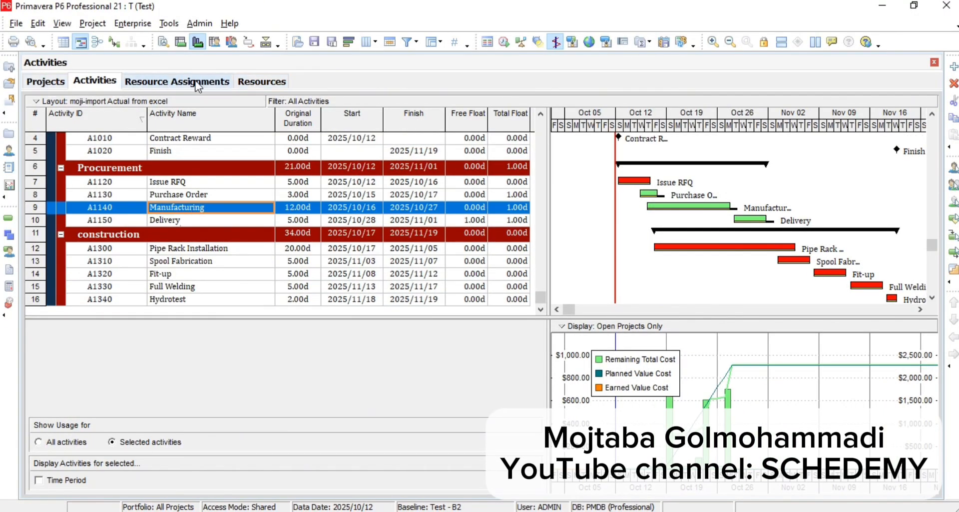
left_click(195, 81)
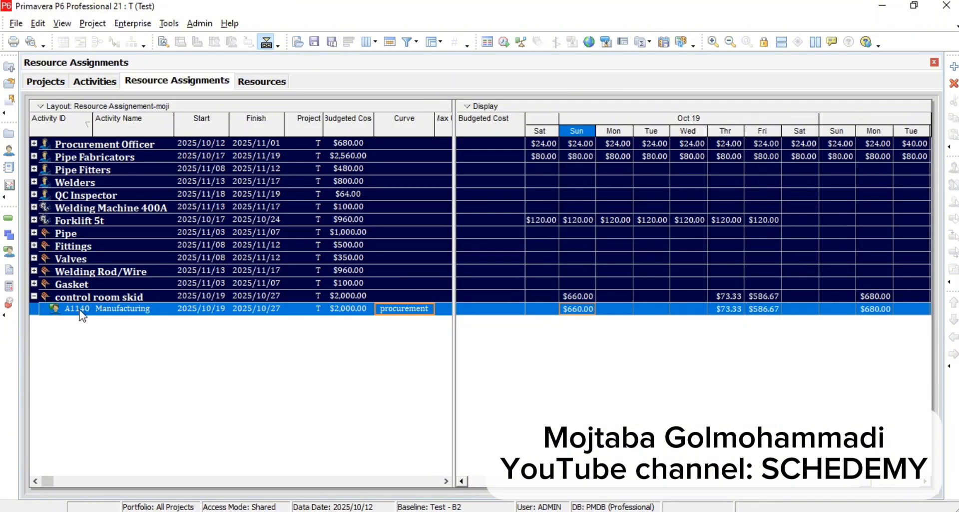
- Show the activity usage spreadsheet in Activities and expand its timescale to individual days to view the project's cumulative budgeted total cost from Oct 12
left_click(101, 80)
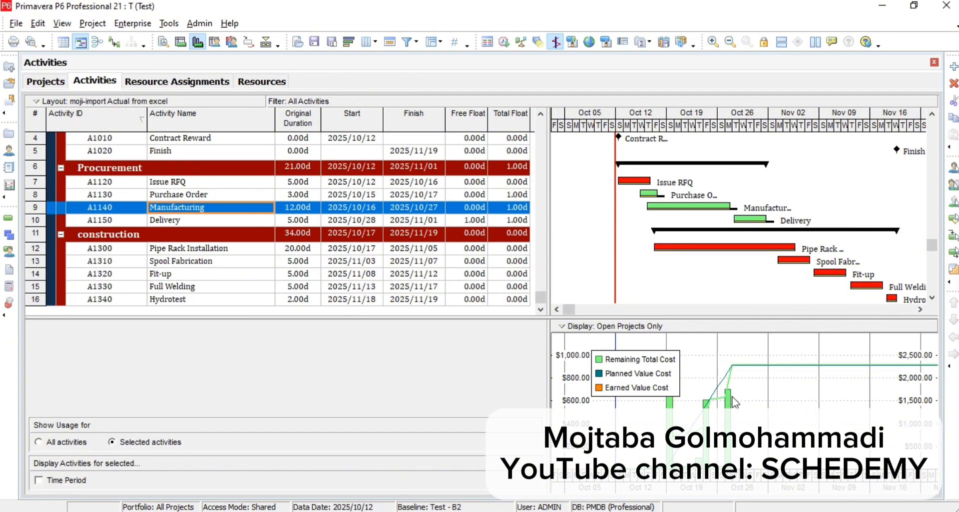
left_click(181, 43)
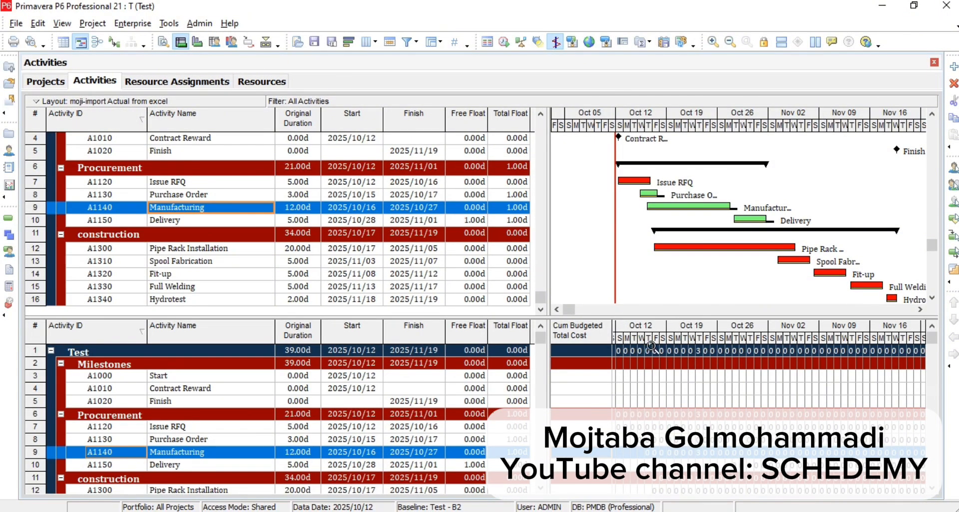
left_click_drag(650, 345, 904, 343)
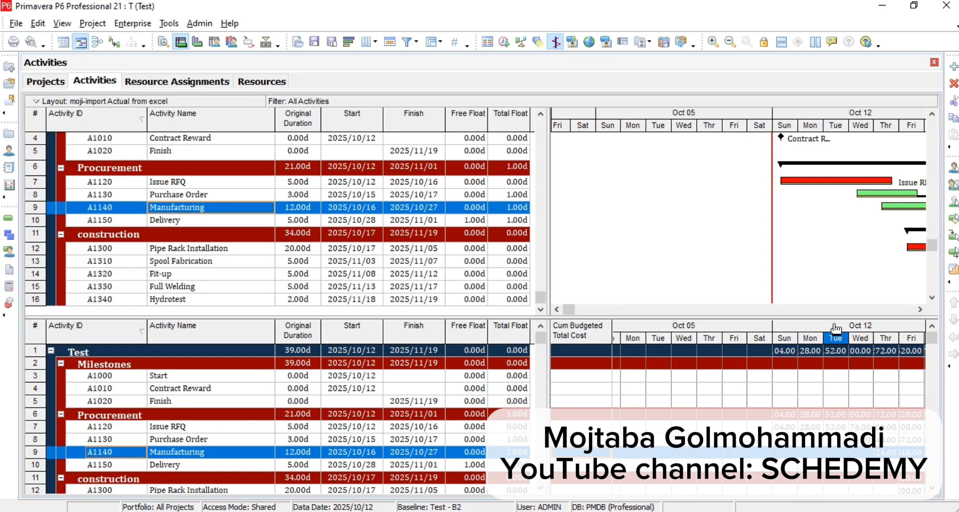
left_click_drag(845, 344, 720, 342)
left_click(746, 351)
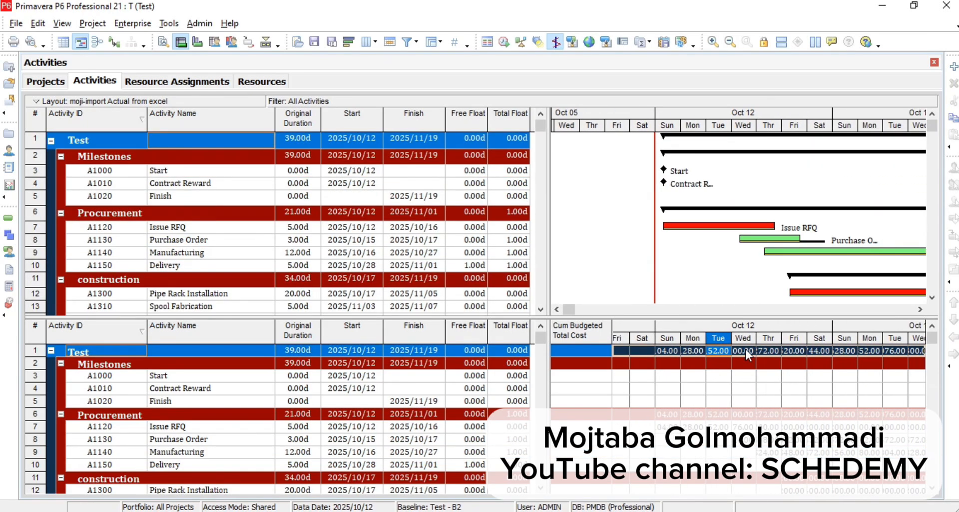
left_click(238, 376)
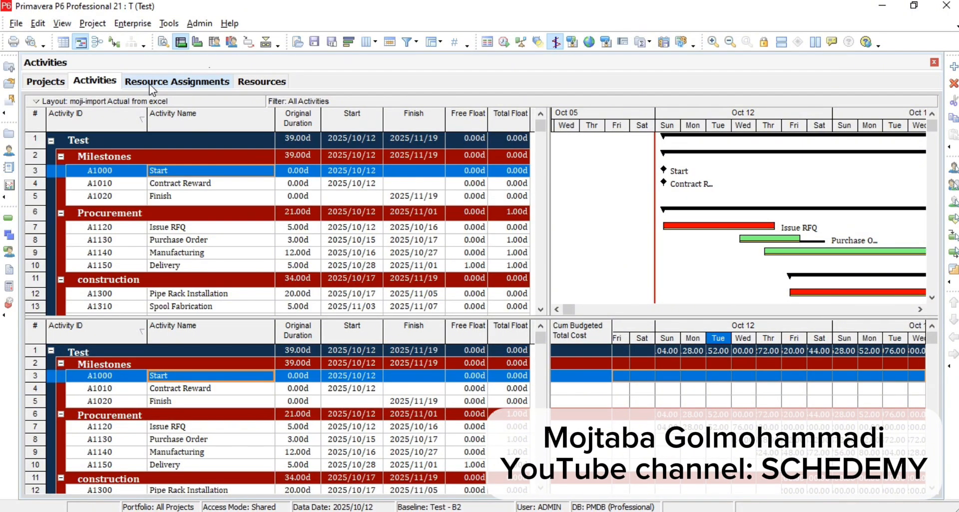
left_click(182, 82)
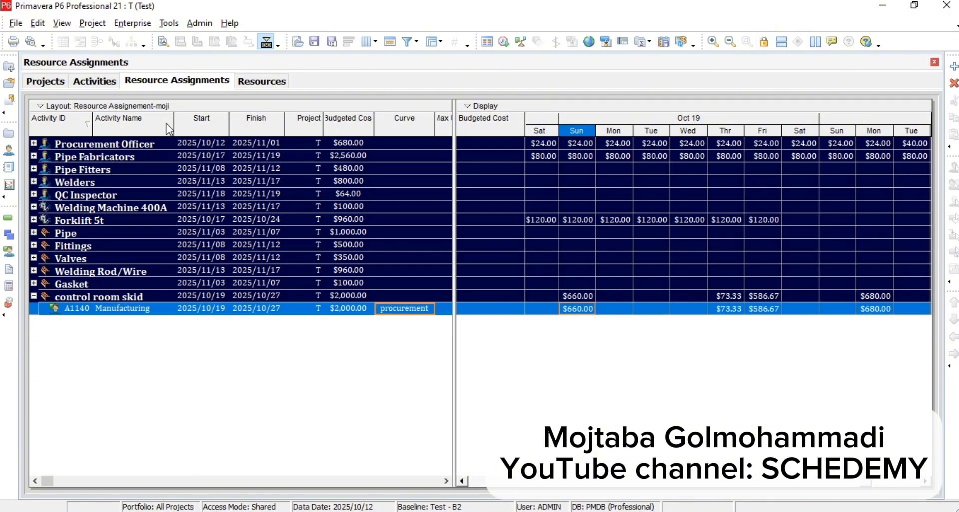
left_click(259, 80)
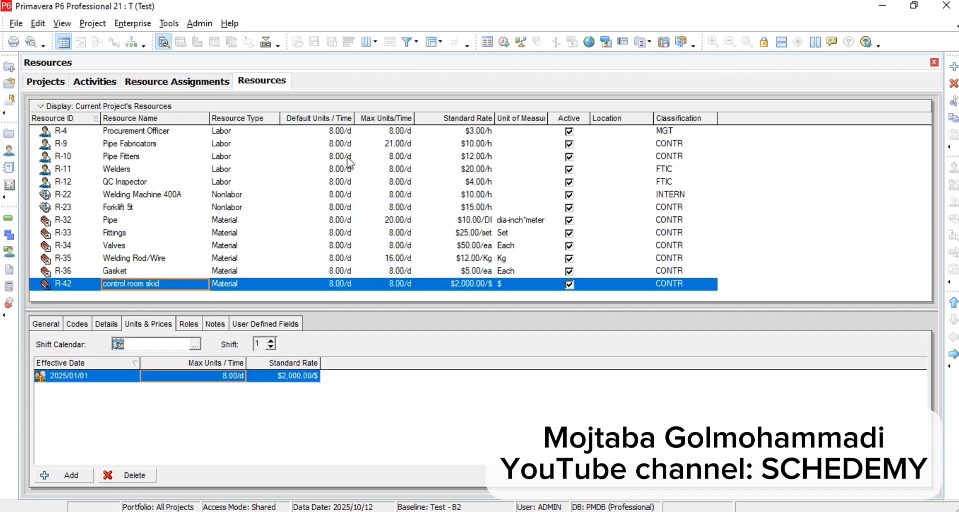
left_click(142, 83)
left_click(104, 80)
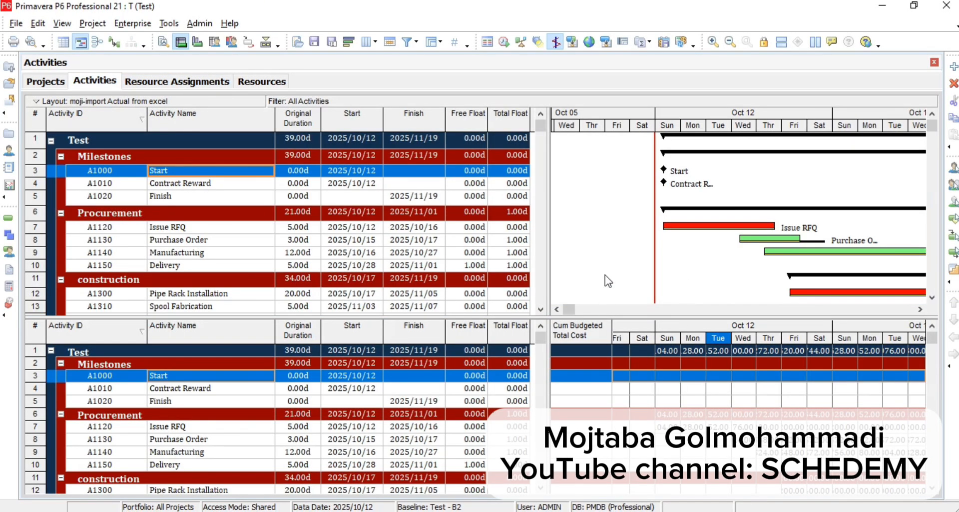
mouse_move(805, 340)
left_mouse_down()
mouse_move(795, 340)
mouse_move(808, 337)
left_mouse_up()
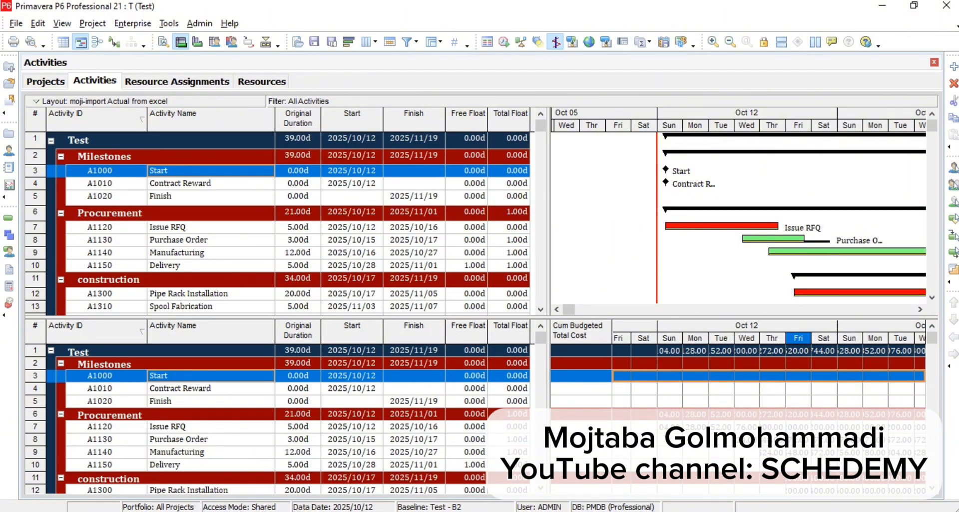
mouse_move(121, 510)
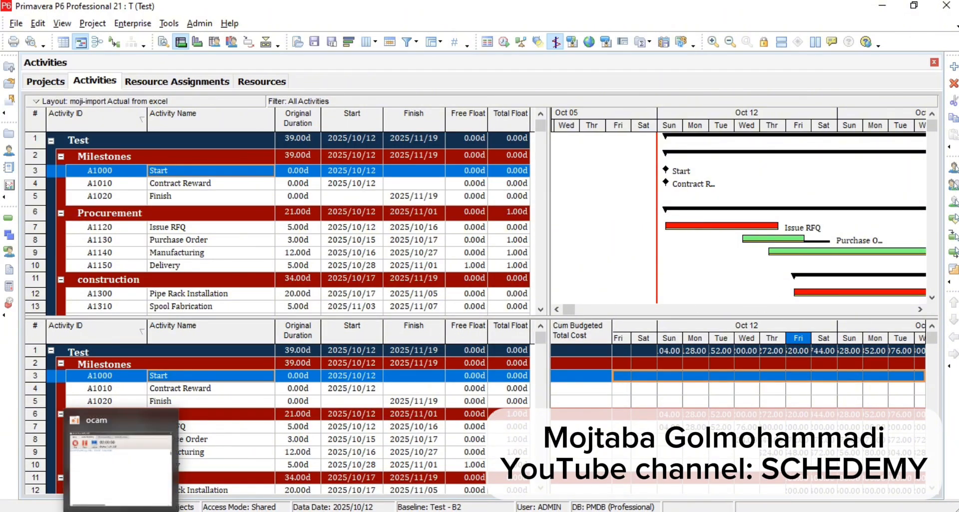